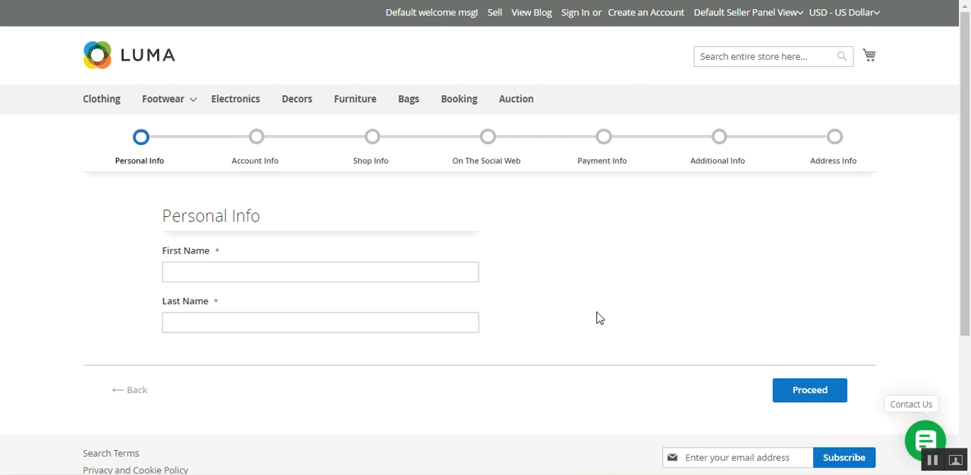
Step: Open the Vendor Registration page from the store's footer links
drag(966, 223, 964, 152)
drag(965, 170, 932, 326)
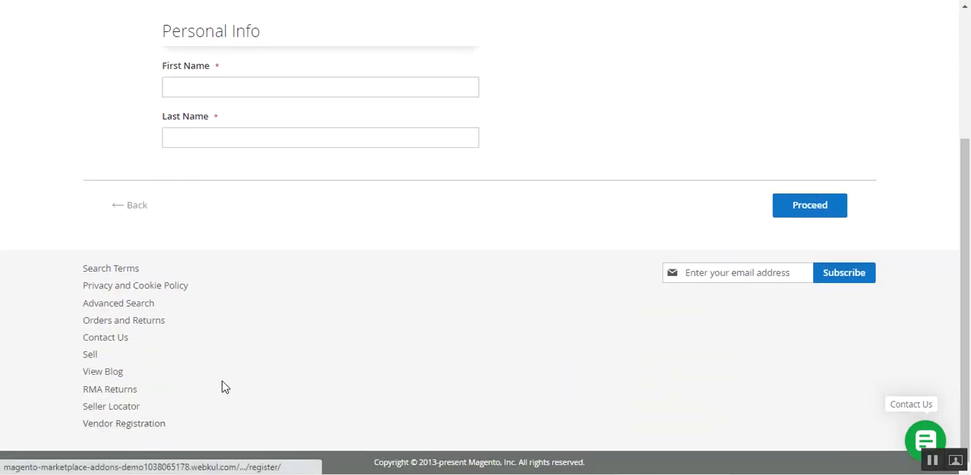
click(122, 428)
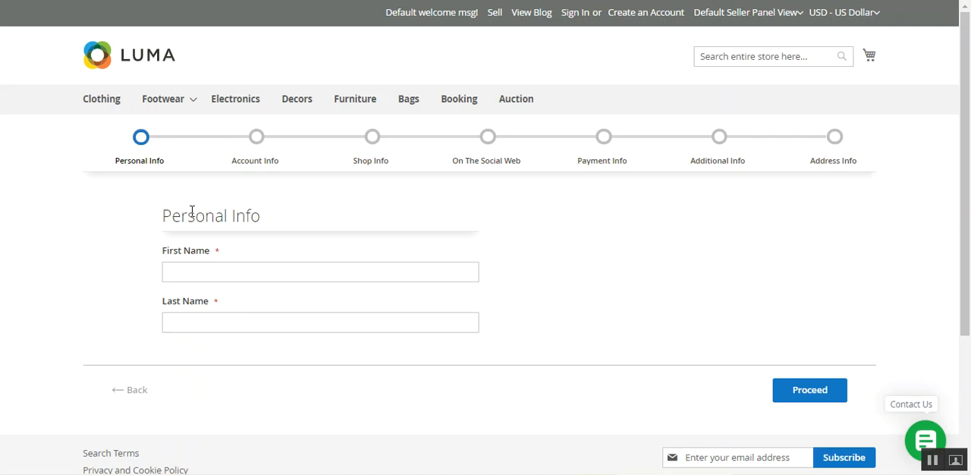
Step: Fill in the vendor's first and last name in Personal Info and proceed to Account Info
click(215, 273)
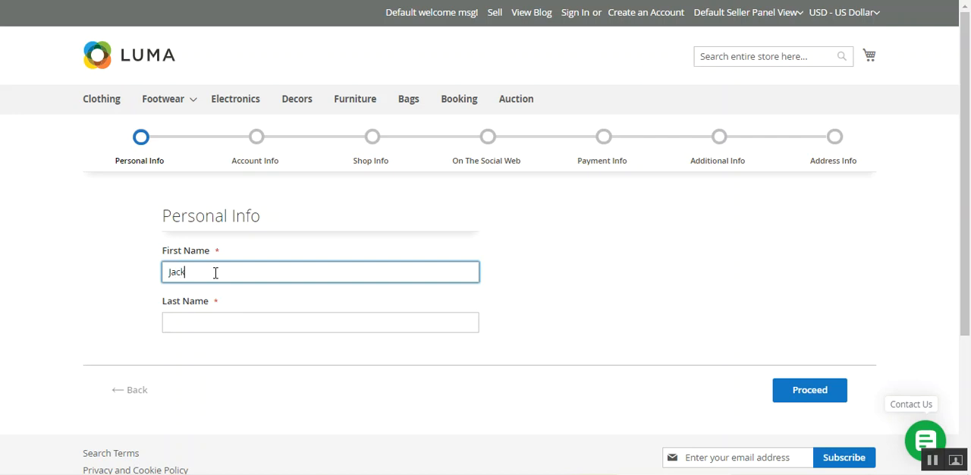
key(Tab)
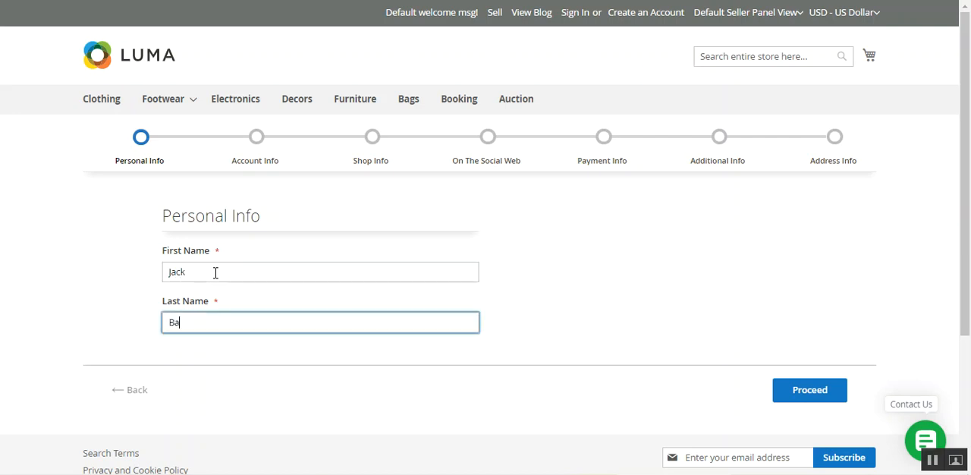
click(809, 397)
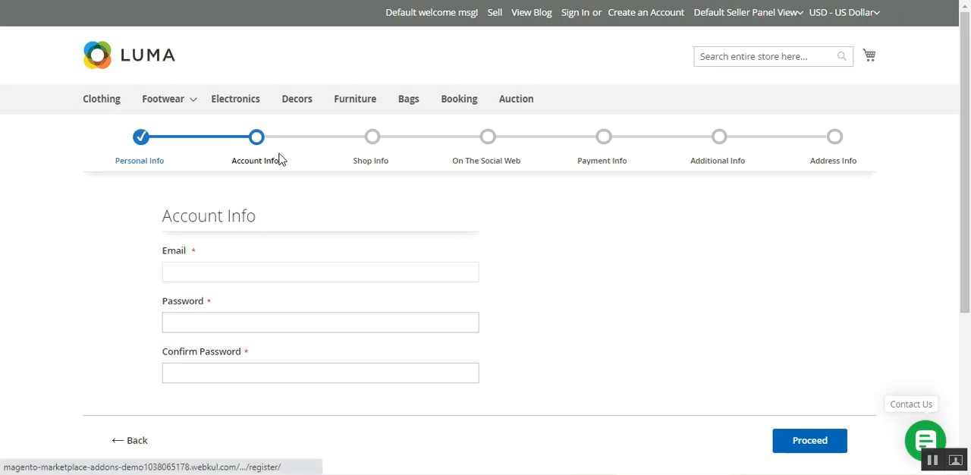
Step: Enter the vendor's e-mail address in Account Info
click(263, 272)
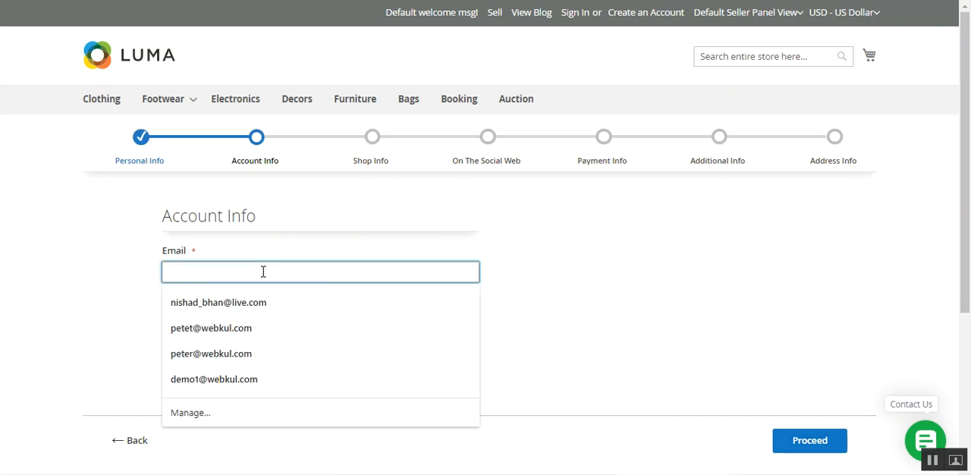
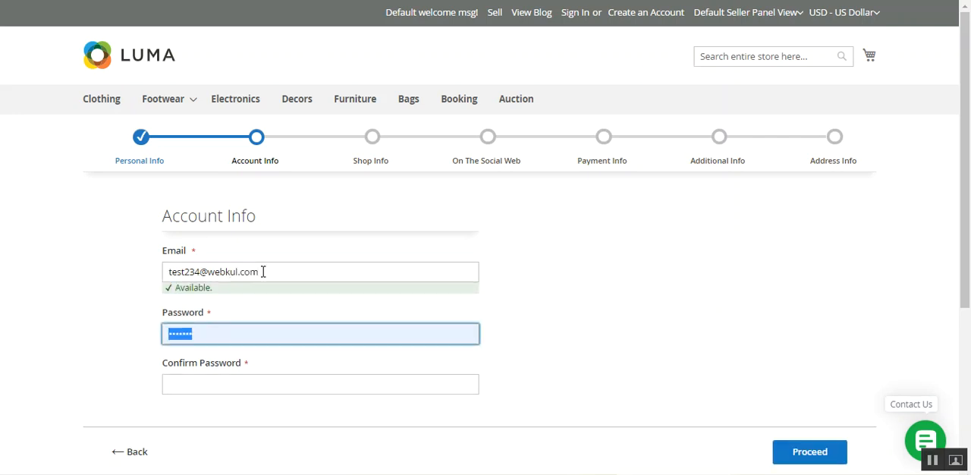
Step: Replace the prefilled password with the account password, confirm it, and proceed to Shop Info
key(BackSpace)
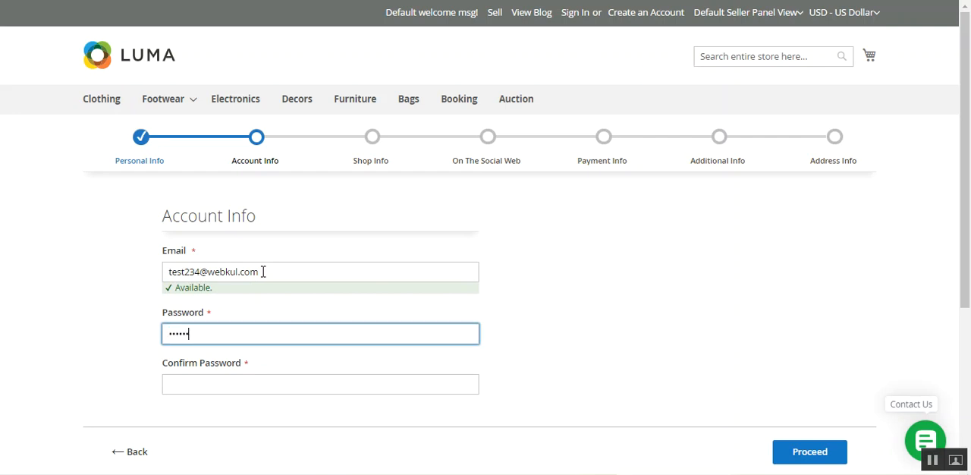
key(Tab)
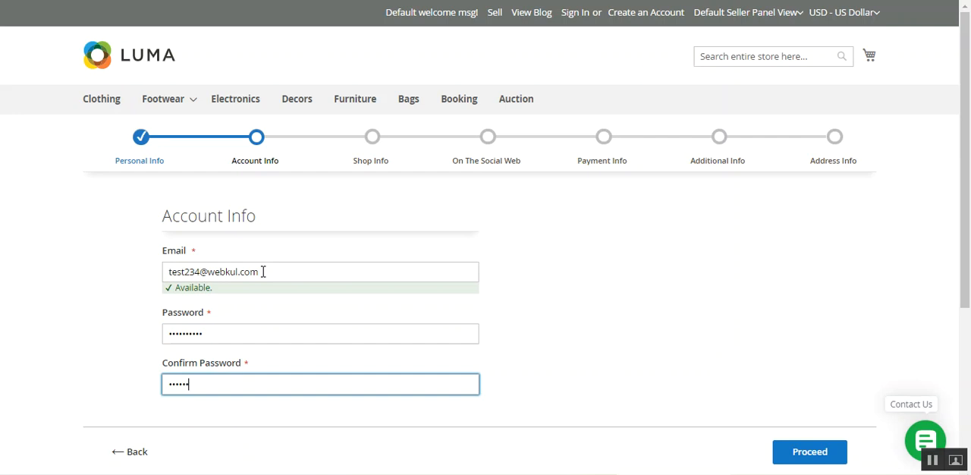
text(••••••••••)
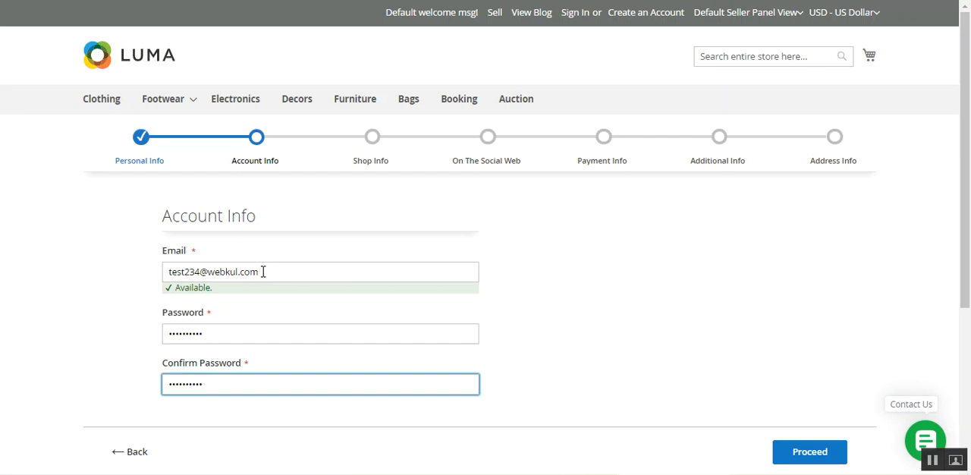
click(818, 459)
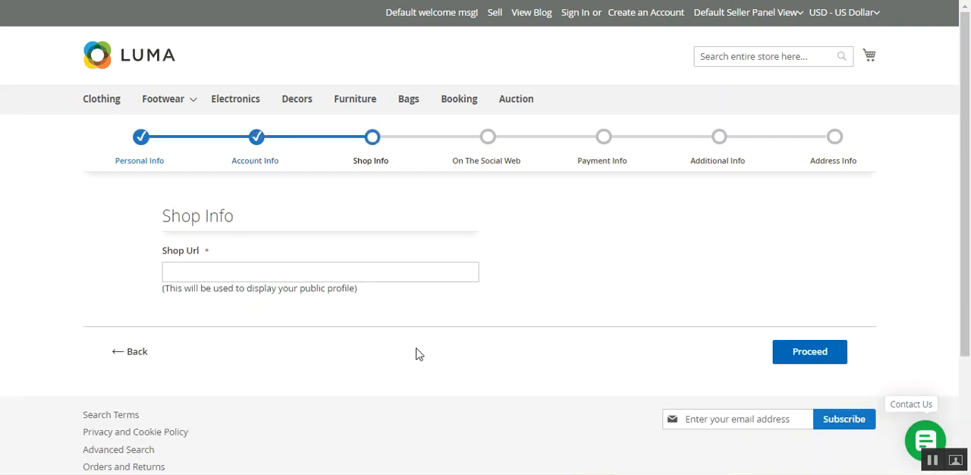
Step: Set the Shop Url to "testshop", check its availability, and proceed to the social web section
click(265, 273)
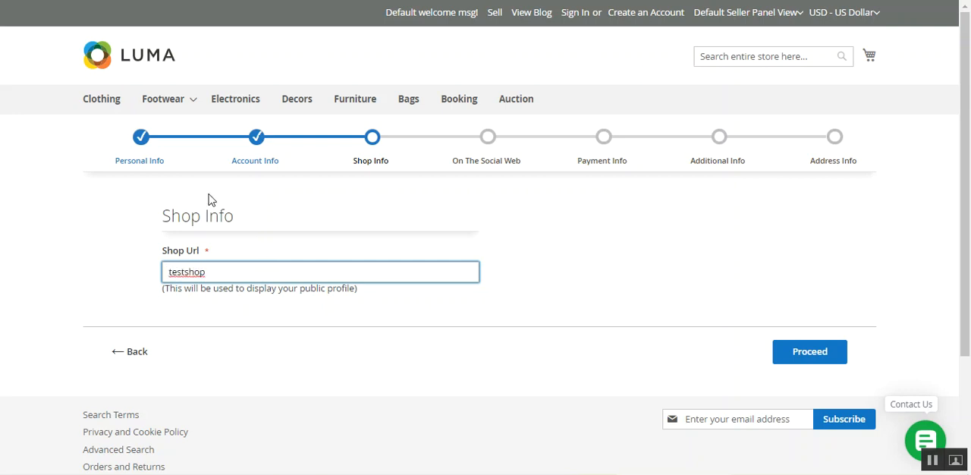
click(543, 294)
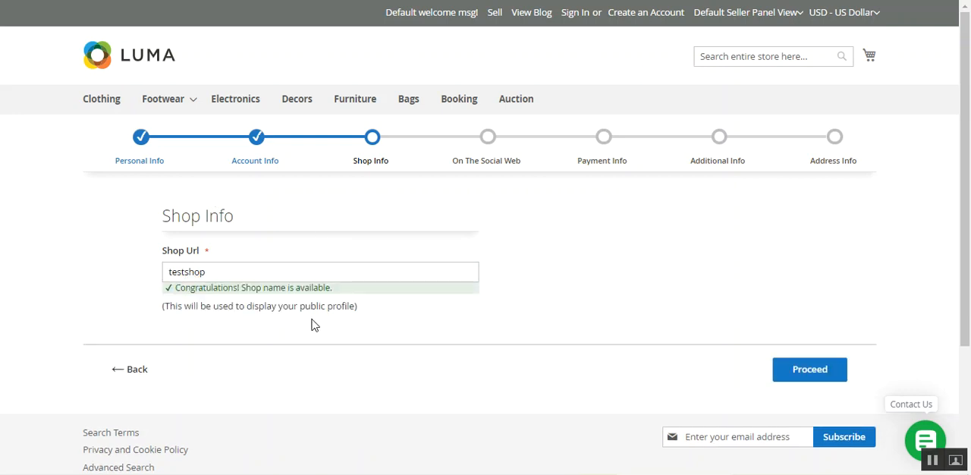
click(810, 372)
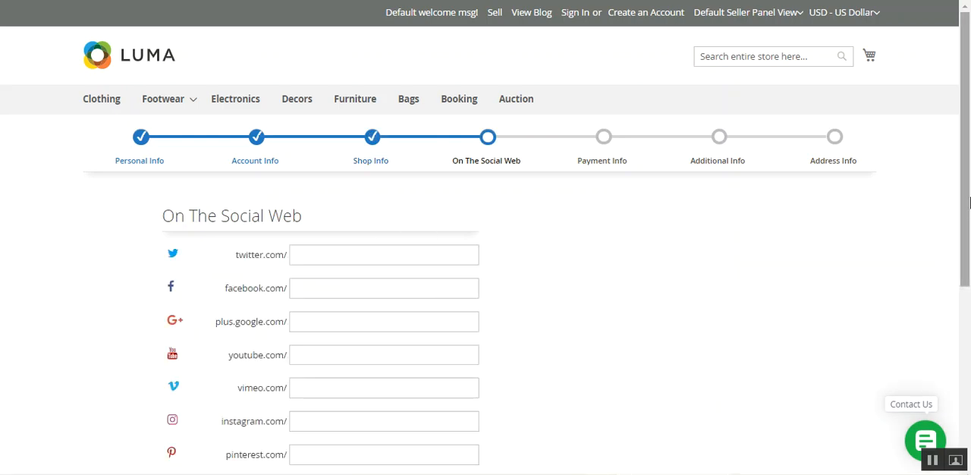
Step: Enter "testshop" as both the Facebook and Google Plus profile and proceed to Payment Info
drag(969, 166, 969, 206)
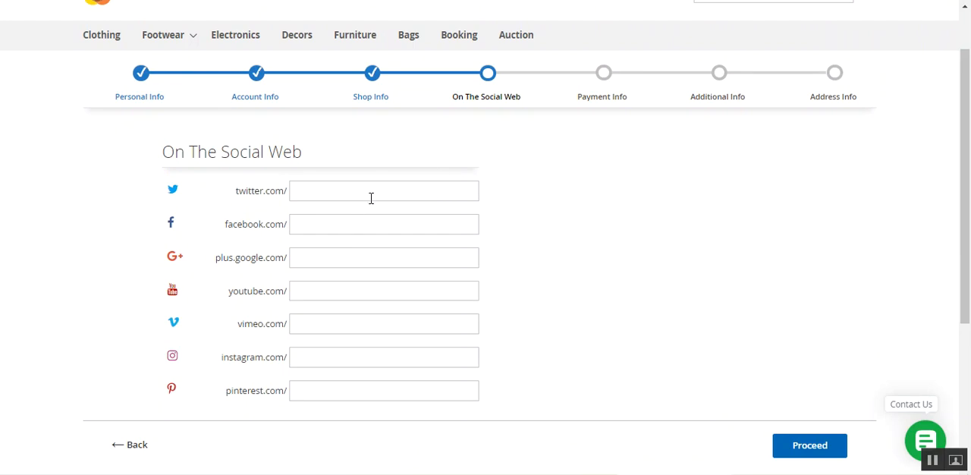
click(802, 446)
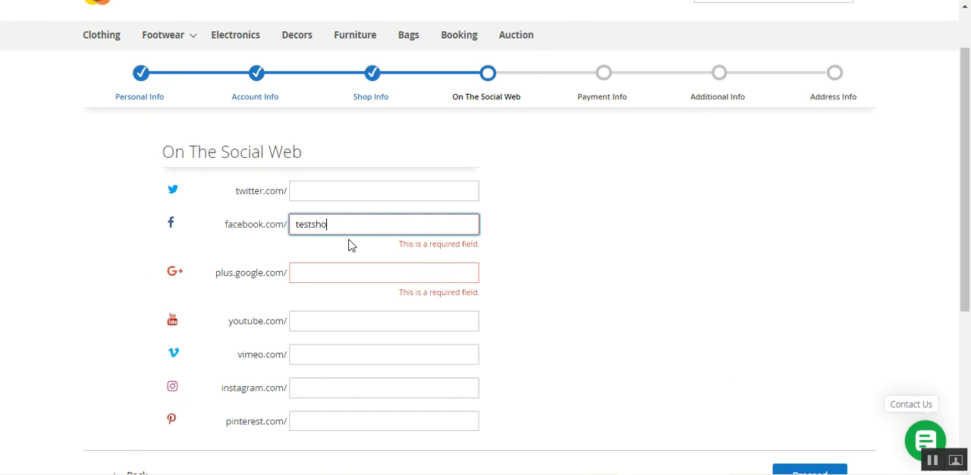
key(ctrl+a)
key(ctrl+c)
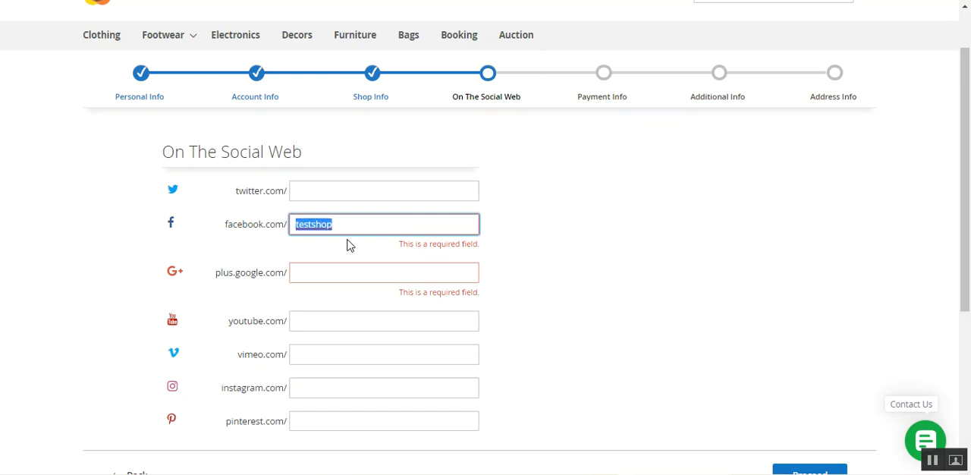
click(313, 267)
key(ctrl+v)
click(647, 341)
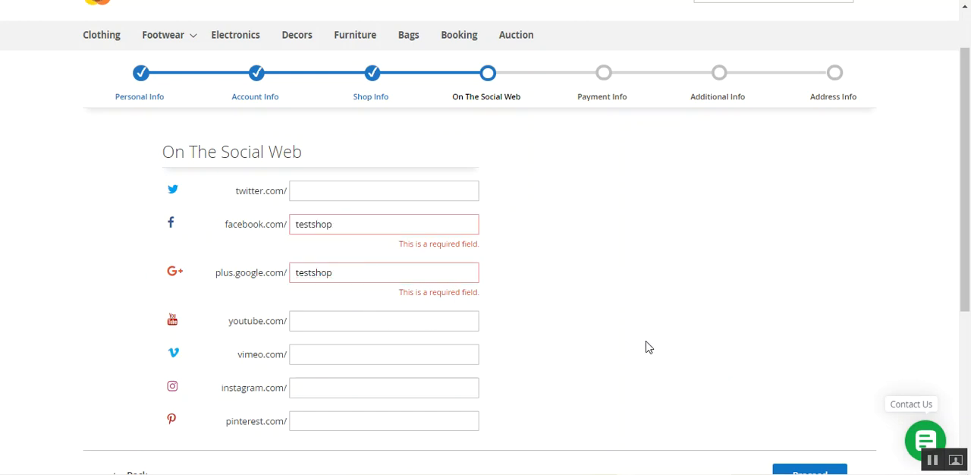
scroll(646, 347, down, 1)
click(789, 403)
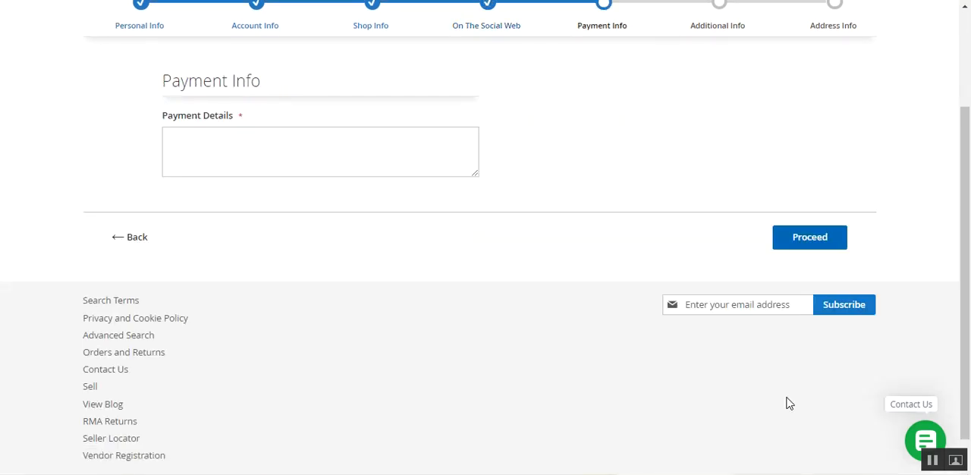
Step: Fill in the payment details with "HSBC Bank" and the account number, and proceed to Additional Info
scroll(448, 311, up, 2)
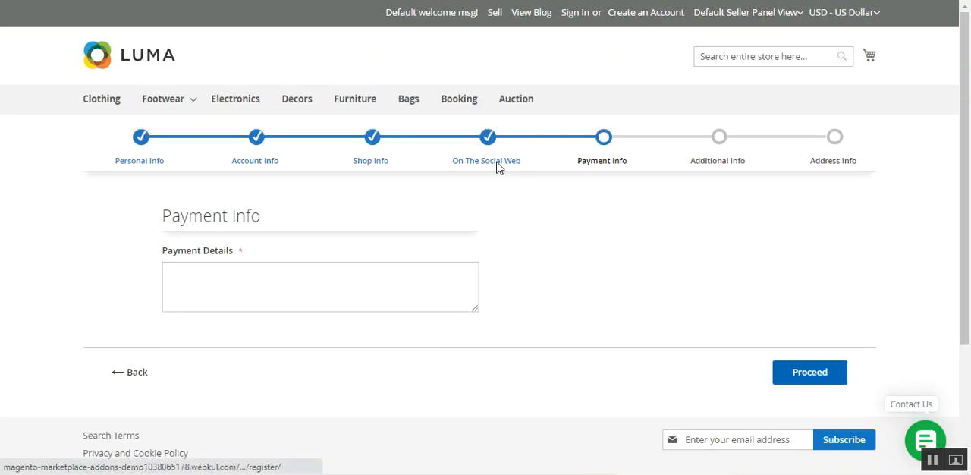
click(252, 280)
text(HS)
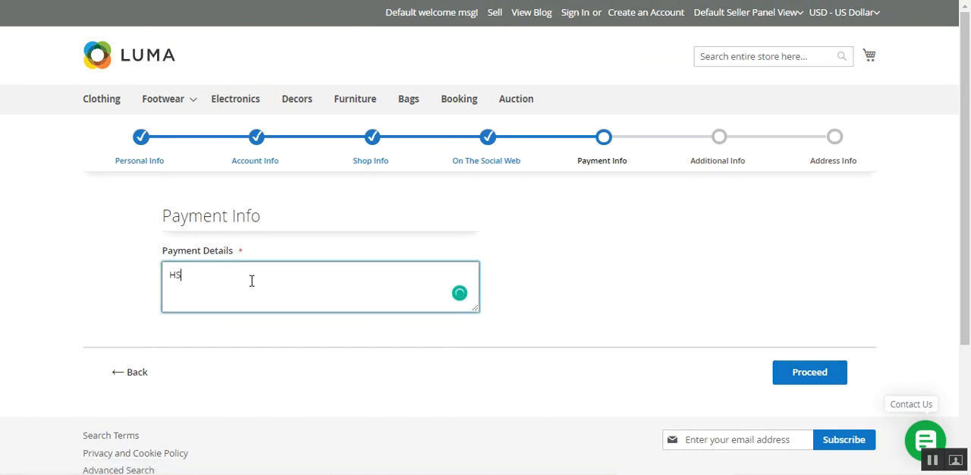
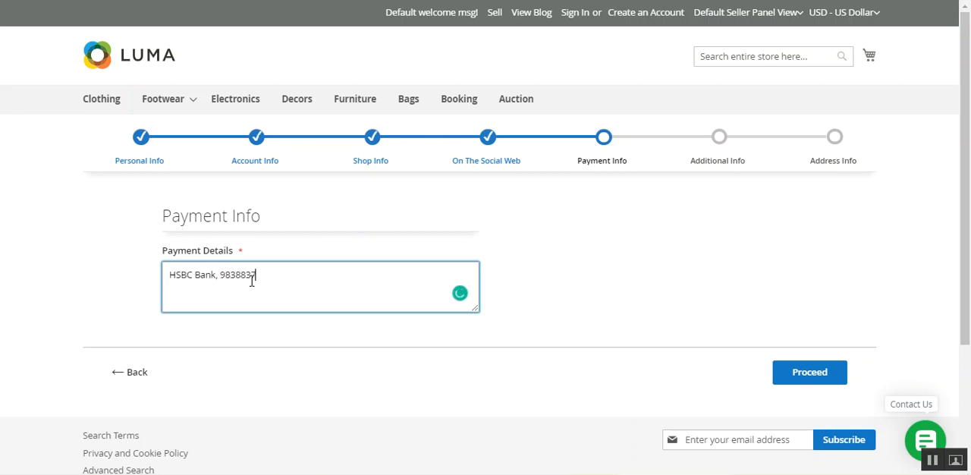
click(818, 385)
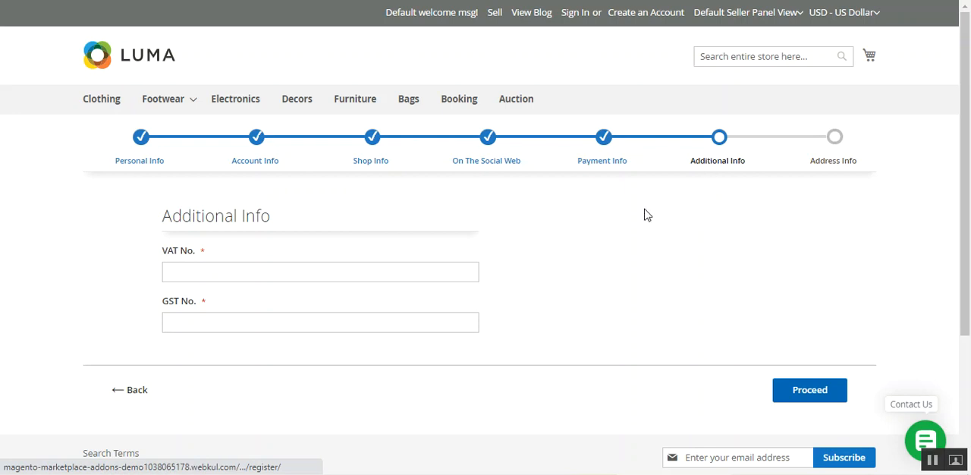
Step: Enter the vendor's VAT number and GST number and proceed to Address Info
click(270, 273)
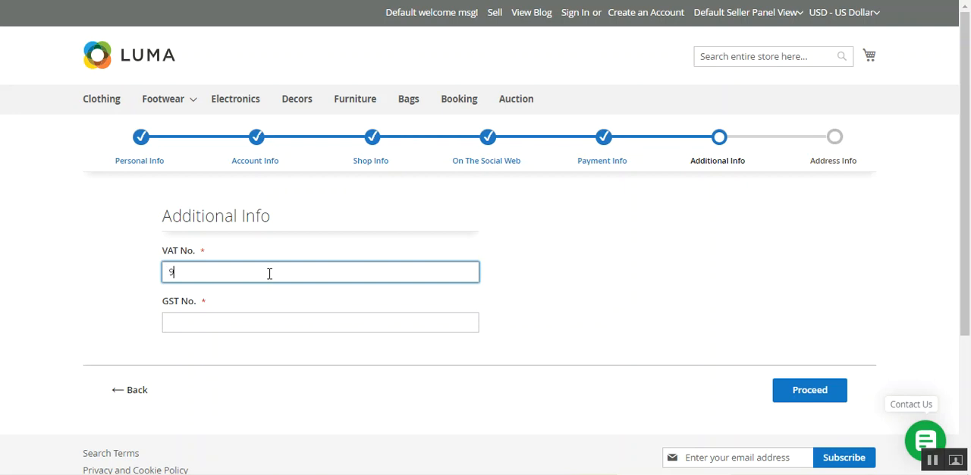
click(266, 319)
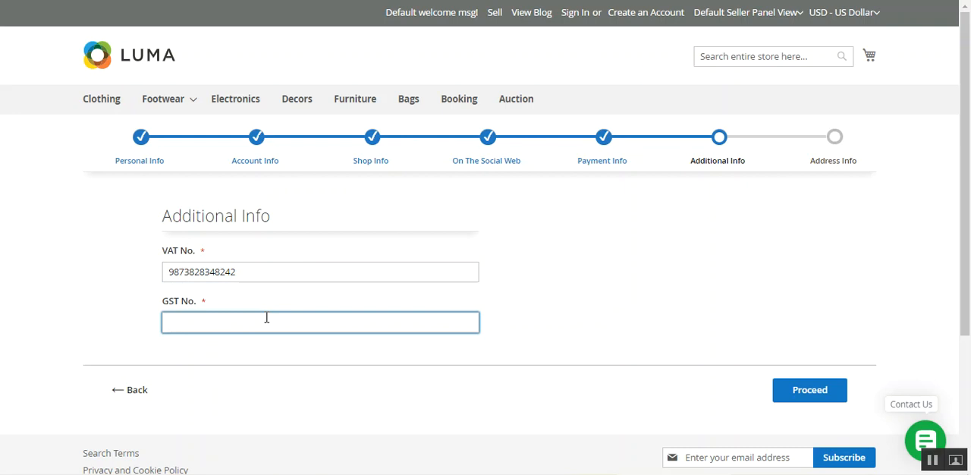
click(822, 393)
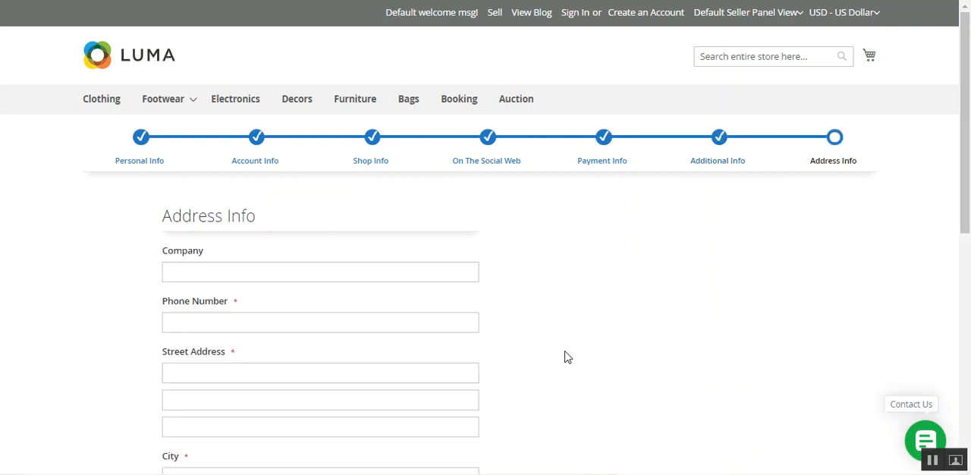
Step: Fill in the phone number, street address, city, postal code and country from the saved autofill address
drag(965, 164, 967, 271)
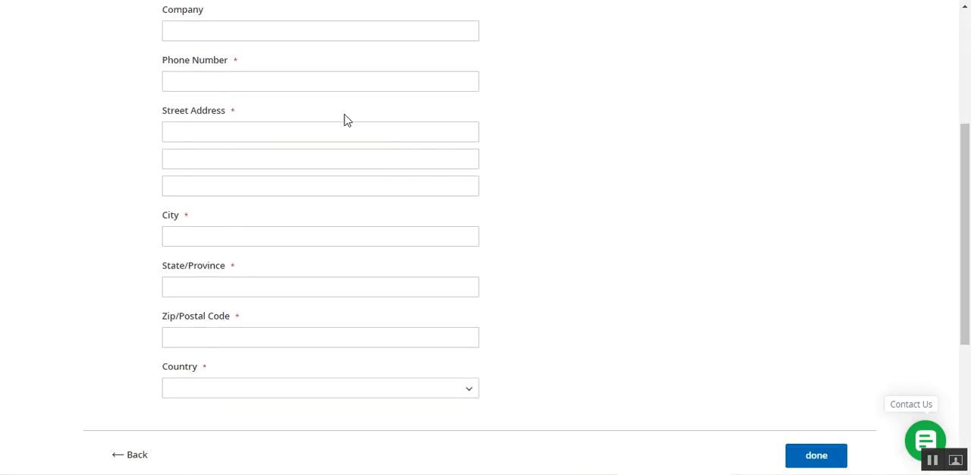
click(240, 132)
click(241, 163)
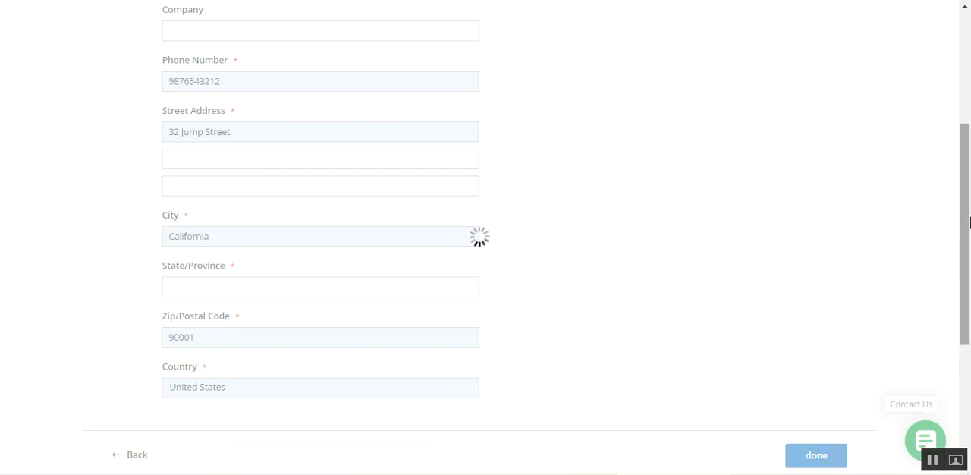
Step: Set the company name in Address Info to "testshopcomany"
drag(970, 222, 970, 156)
click(250, 170)
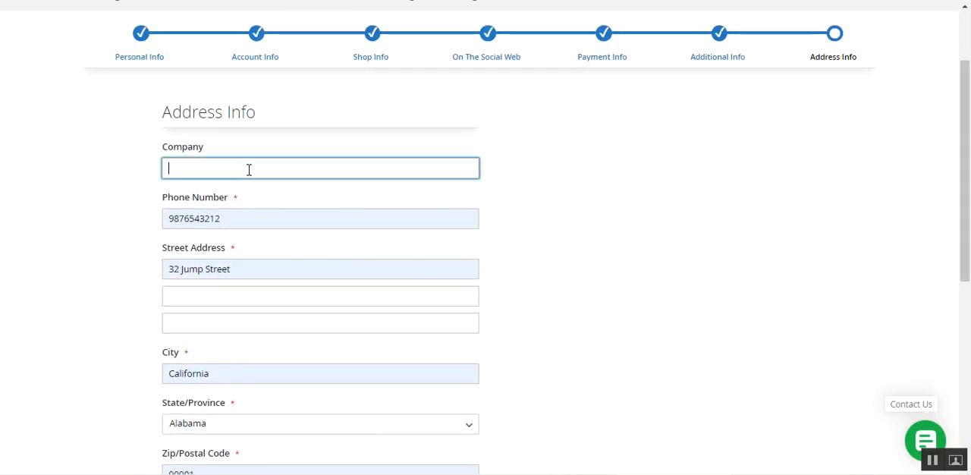
text(testshopcom)
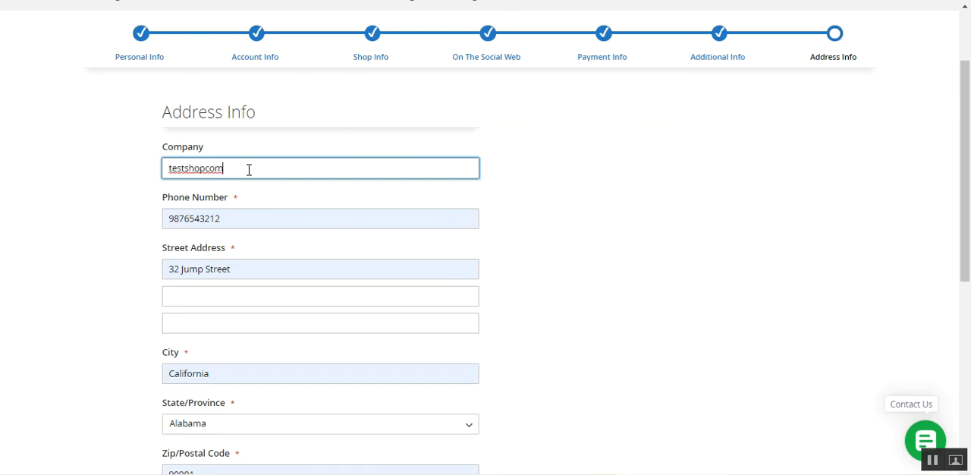
text(any)
scroll(312, 220, down, 4)
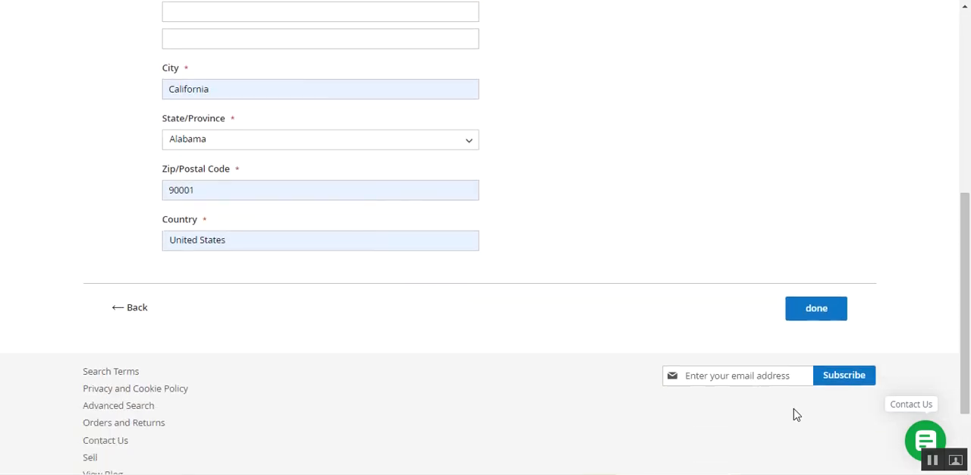
Step: Submit the completed vendor registration without saving the password in the browser, and open the new account's Seller Profile
click(820, 310)
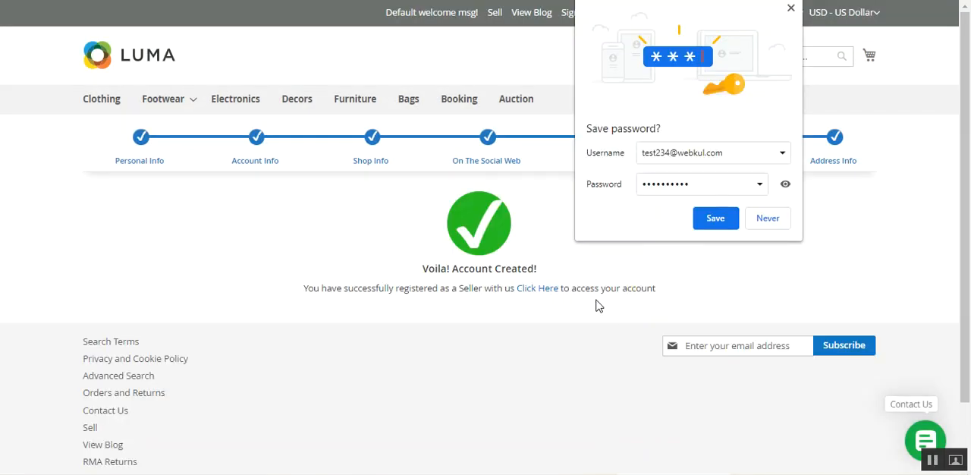
click(767, 218)
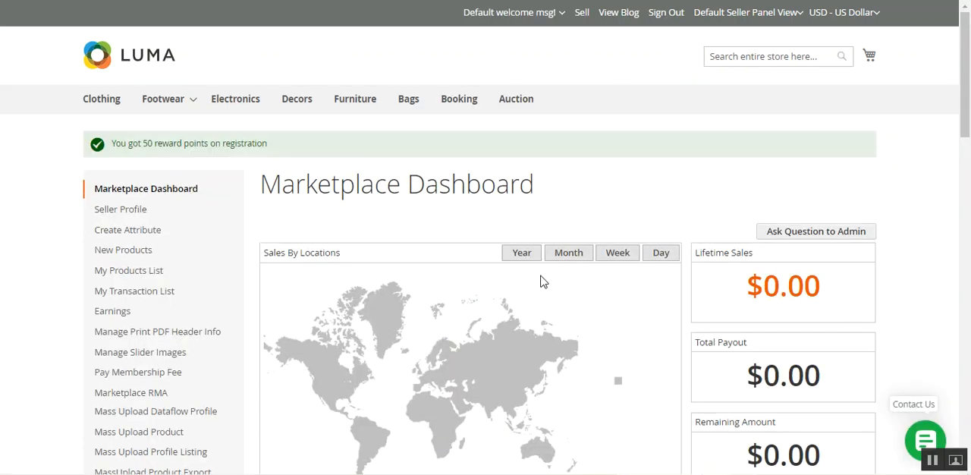
click(145, 215)
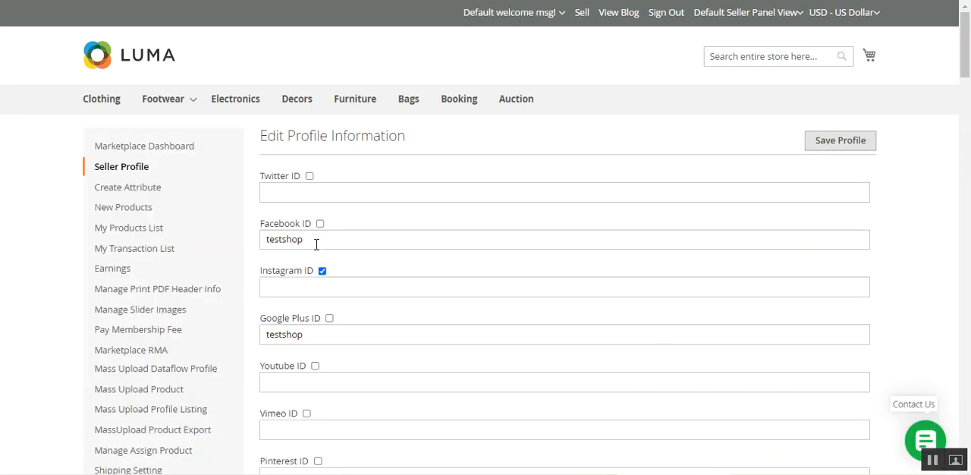
Step: Review the seller profile's social IDs, company details and Additional Information fields, and view the public profile
double_click(273, 240)
drag(966, 75, 969, 440)
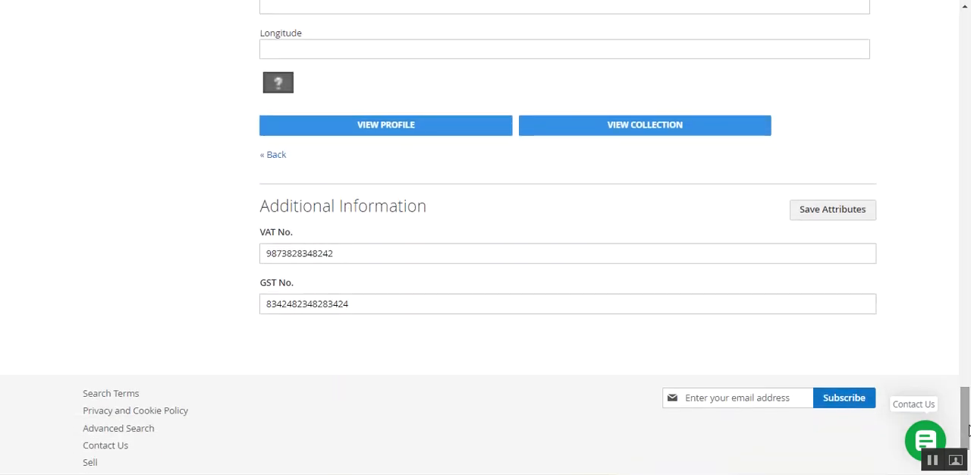
drag(278, 206, 423, 210)
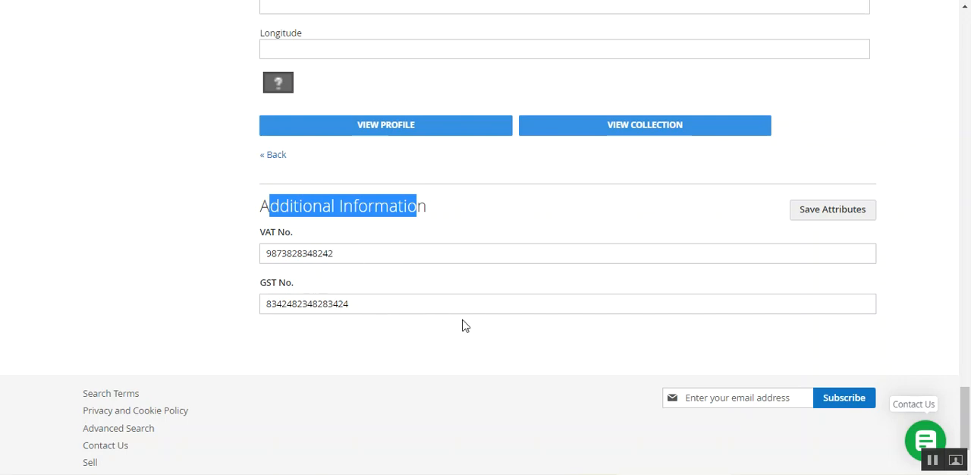
click(740, 345)
drag(970, 414, 969, 149)
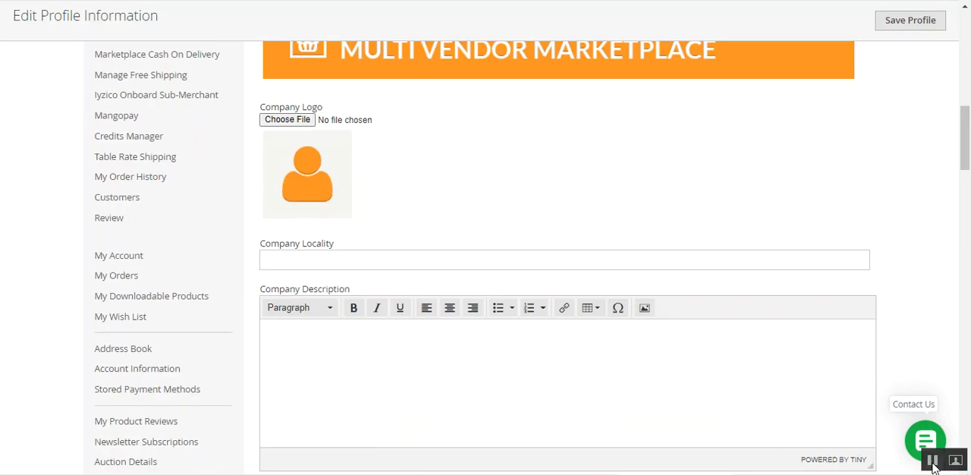
scroll(841, 308, down, 5)
drag(967, 214, 969, 419)
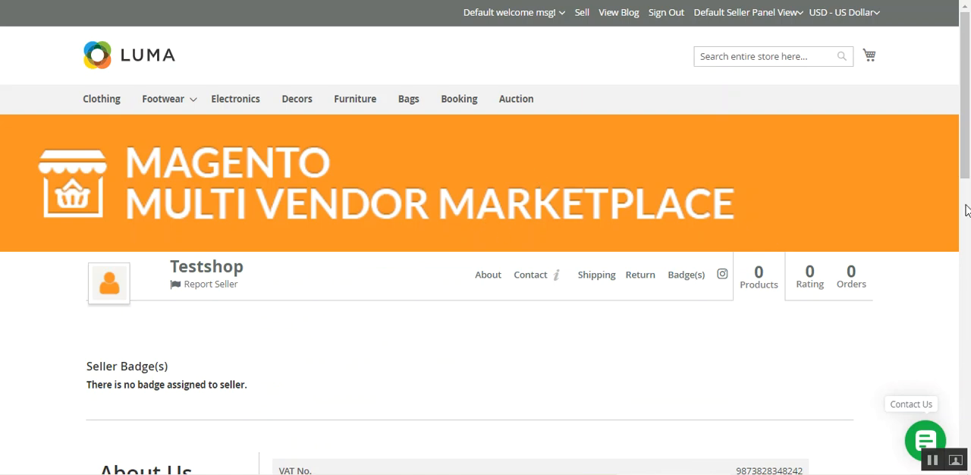
Step: Examine the VAT No. and GST No. entries in the About Us section of the vendor's public profile
scroll(967, 210, down, 3)
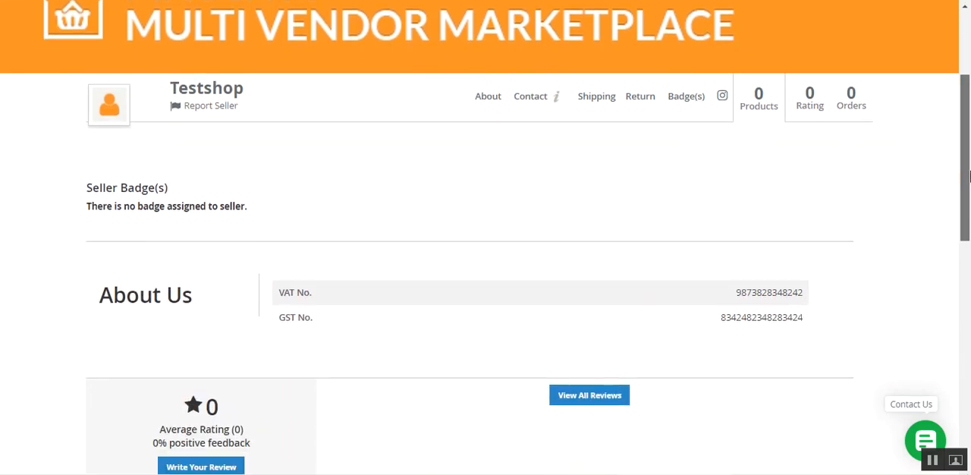
scroll(967, 176, down, 2)
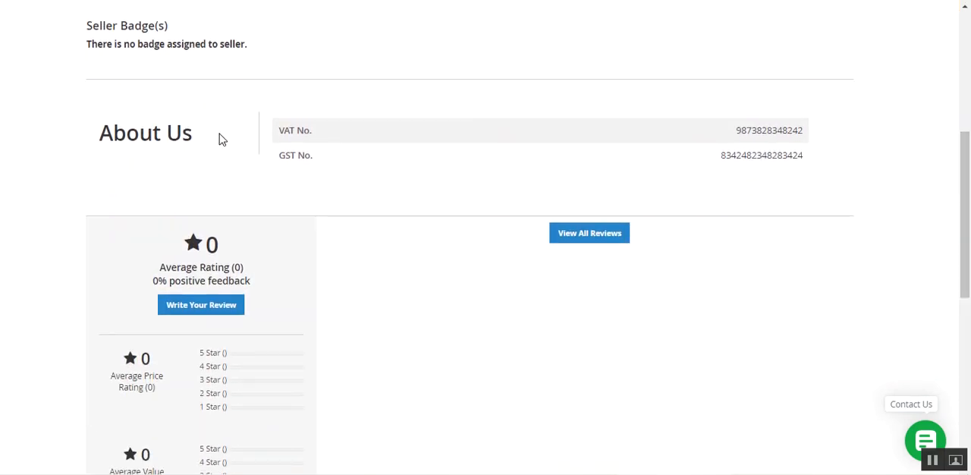
triple_click(304, 133)
triple_click(288, 156)
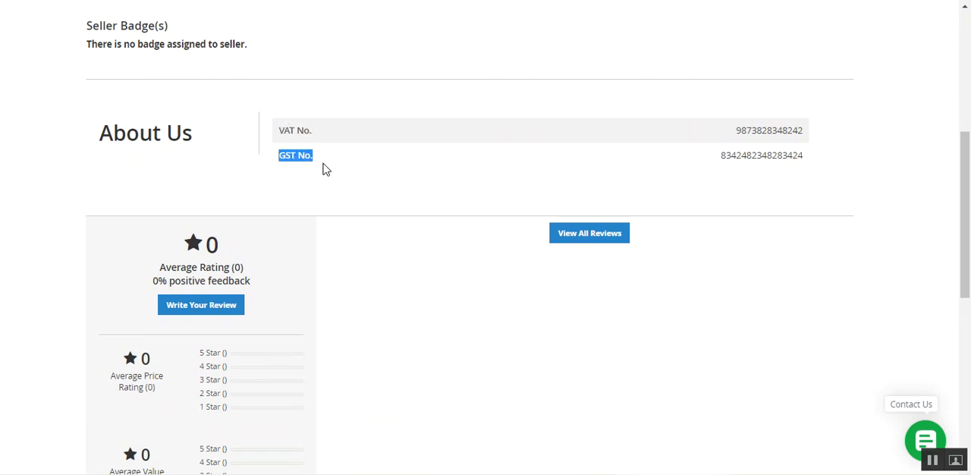
click(747, 154)
double_click(747, 155)
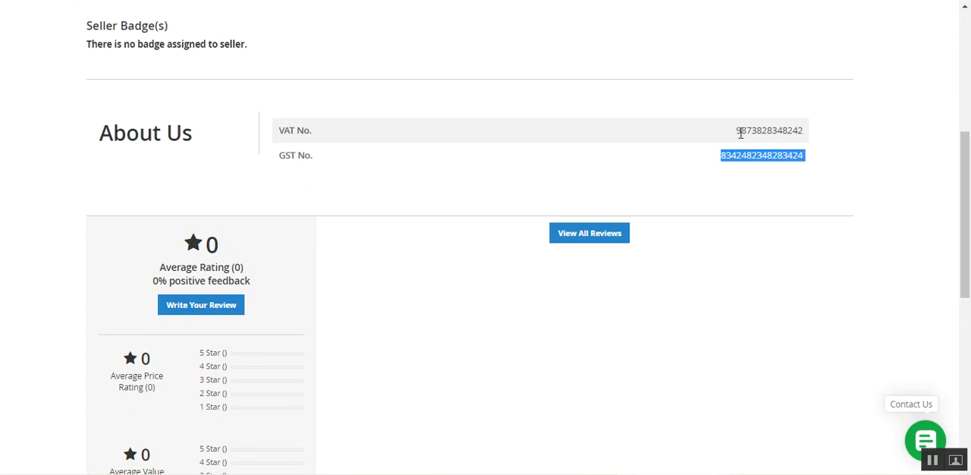
drag(740, 133, 805, 137)
click(763, 167)
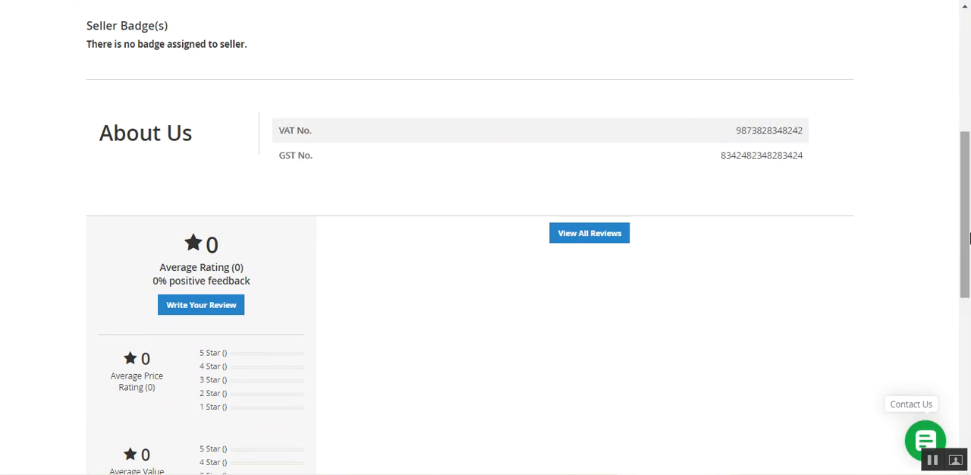
Step: Look over the rest of the public profile down to the shipping and return policies, and sign out of the vendor account
drag(966, 235, 968, 118)
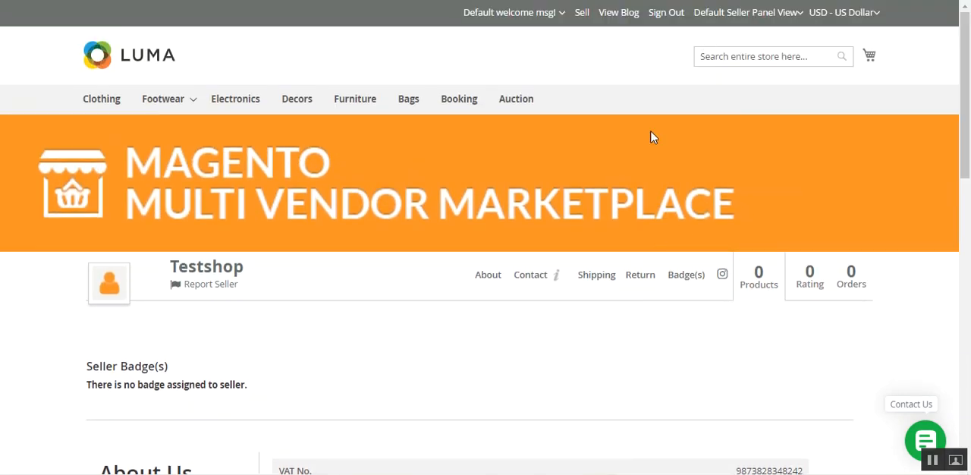
drag(967, 138, 967, 128)
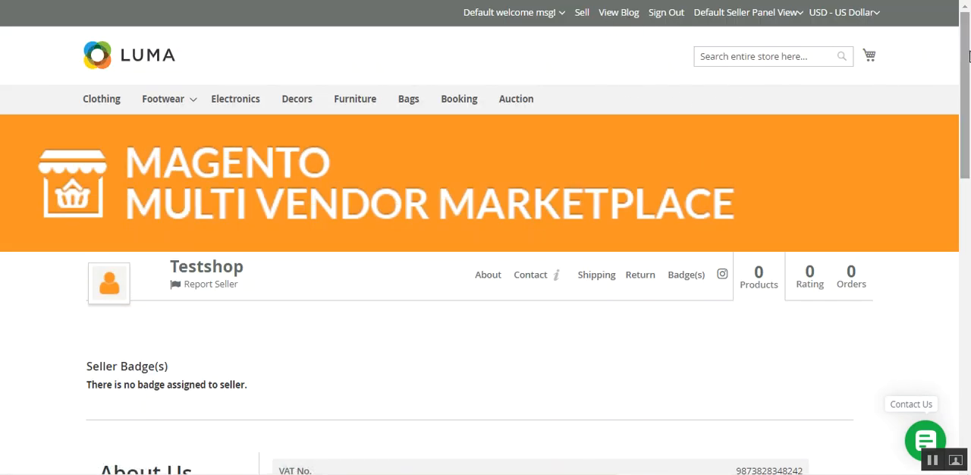
drag(969, 57, 969, 393)
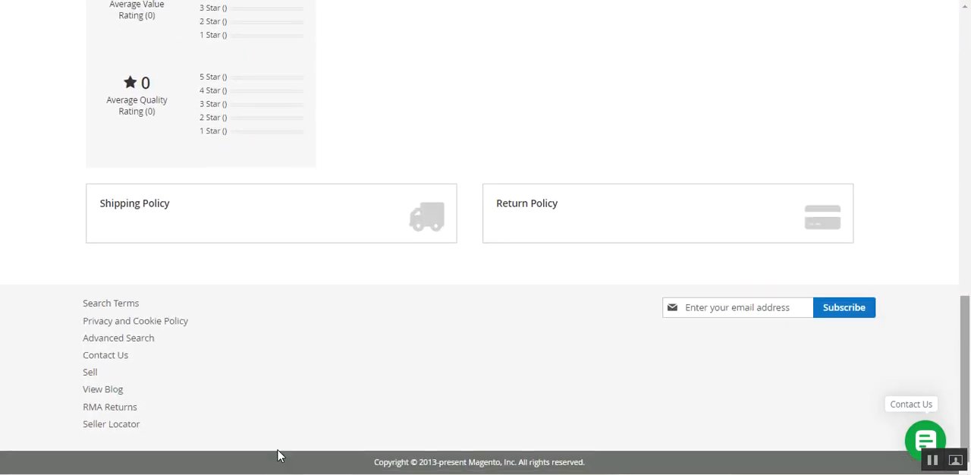
drag(968, 349, 968, 59)
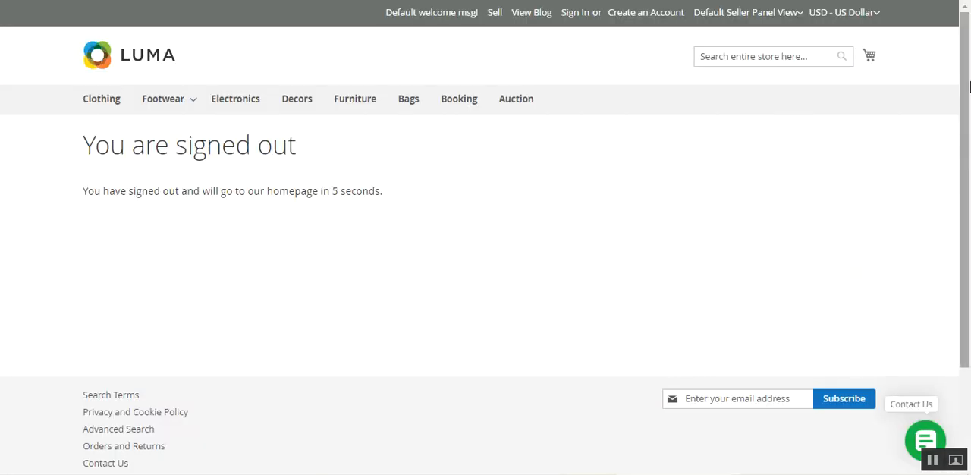
scroll(903, 189, down, 2)
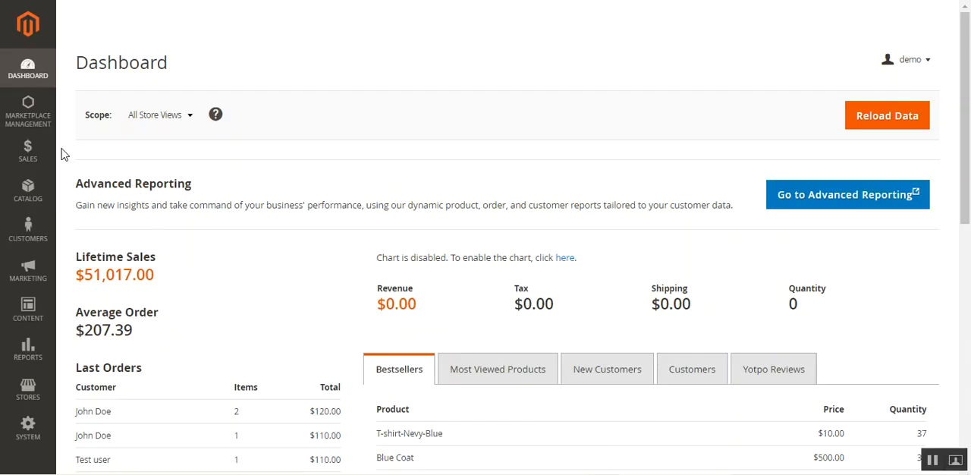
Step: From Marketplace Management in the Magento admin, open Vendor Registration Group and Vendor Registration Attribute in separate browser tabs
click(34, 127)
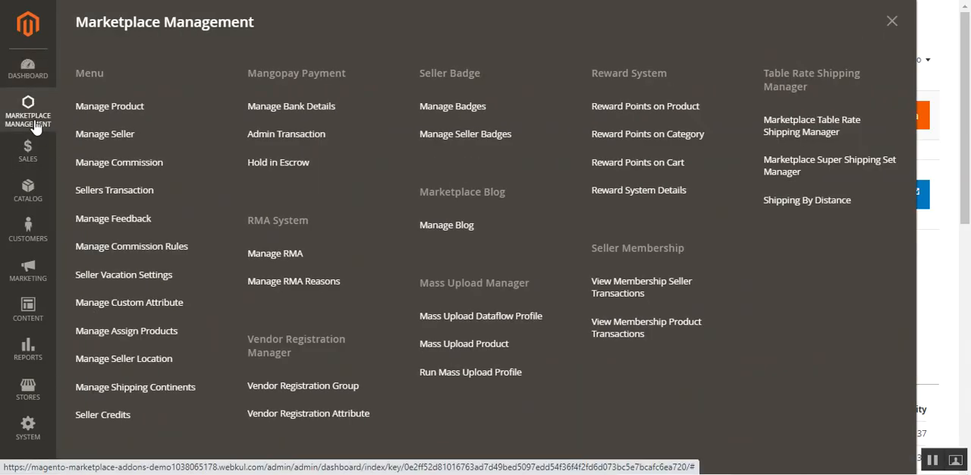
drag(248, 344, 301, 357)
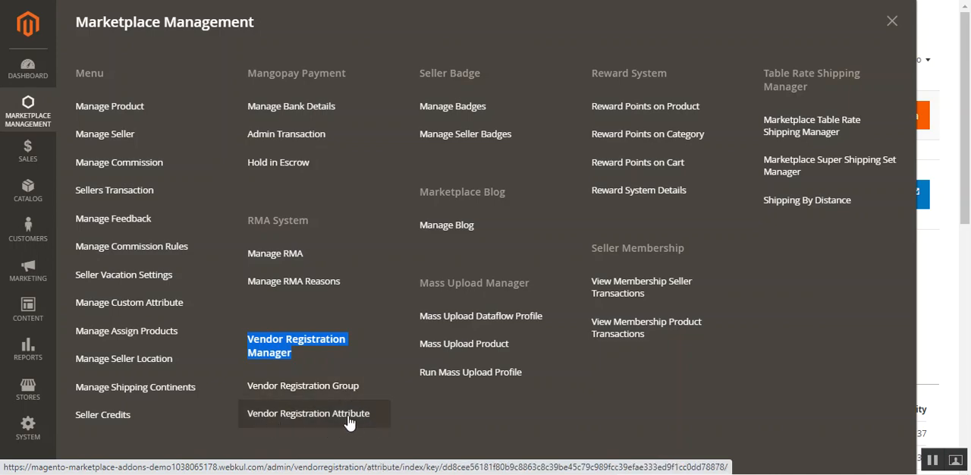
right_click(341, 392)
click(401, 279)
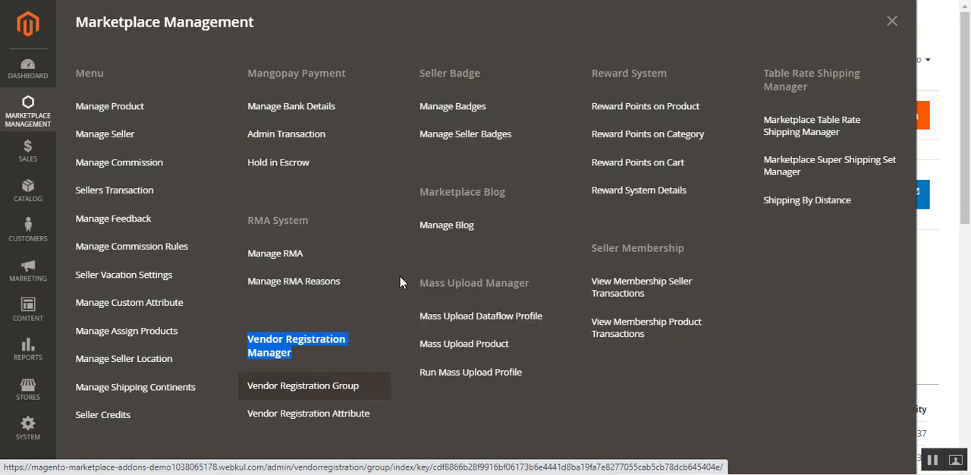
right_click(334, 414)
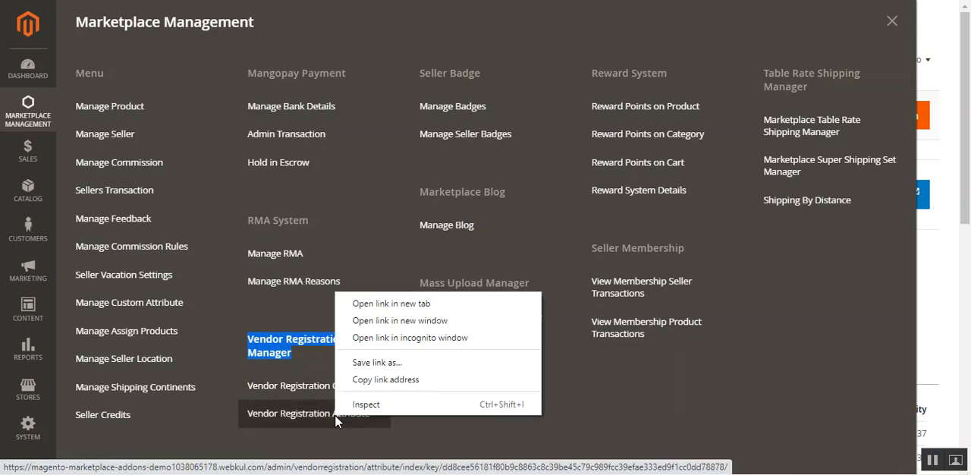
click(412, 303)
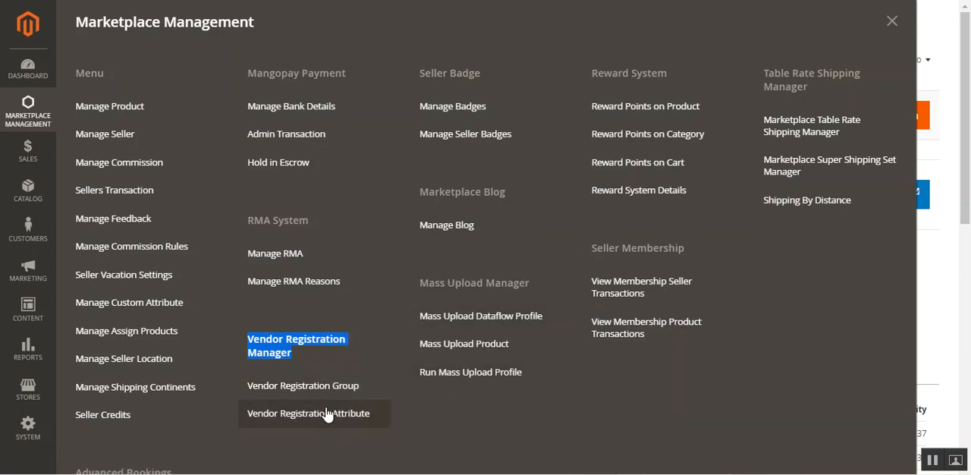
click(372, 399)
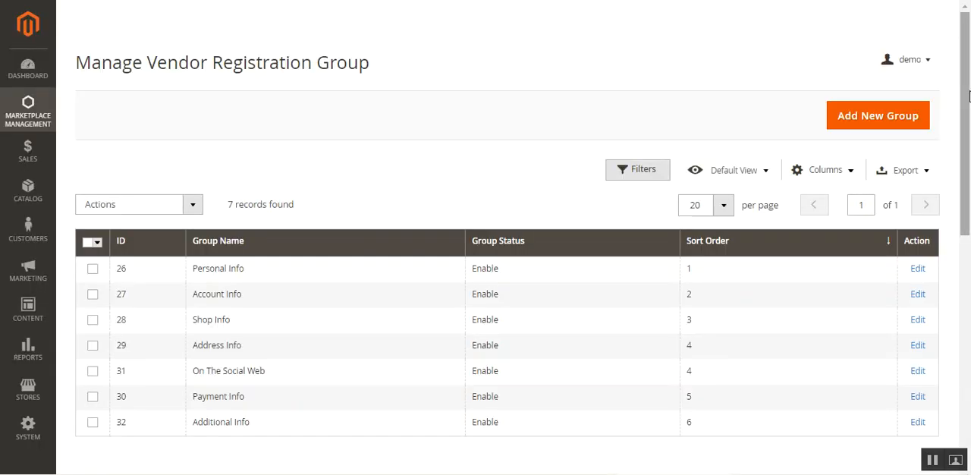
Step: Compare the registration groups with the storefront form's steps, and check the Group Status options available for the Personal Info group
scroll(969, 97, down, 2)
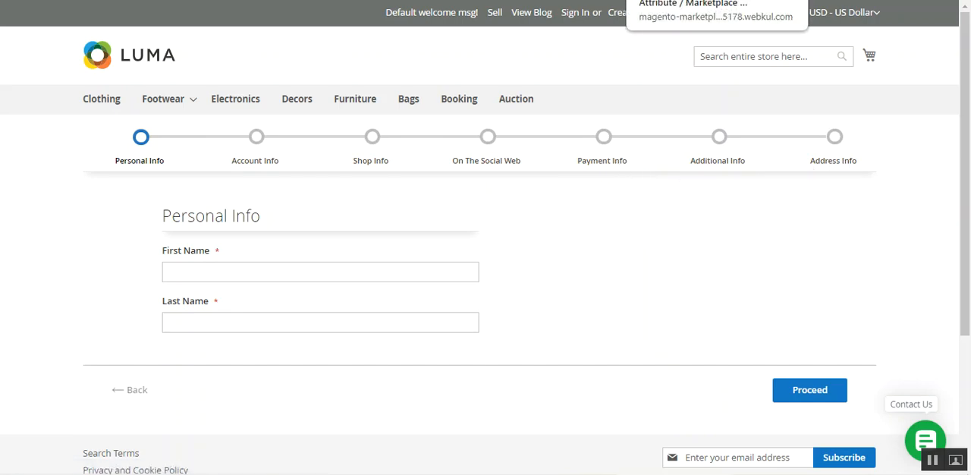
click(713, 0)
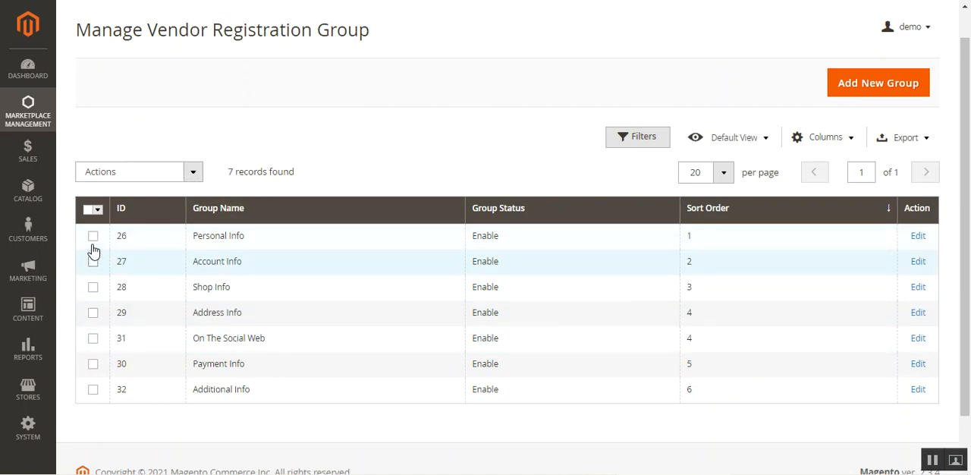
click(93, 237)
click(180, 177)
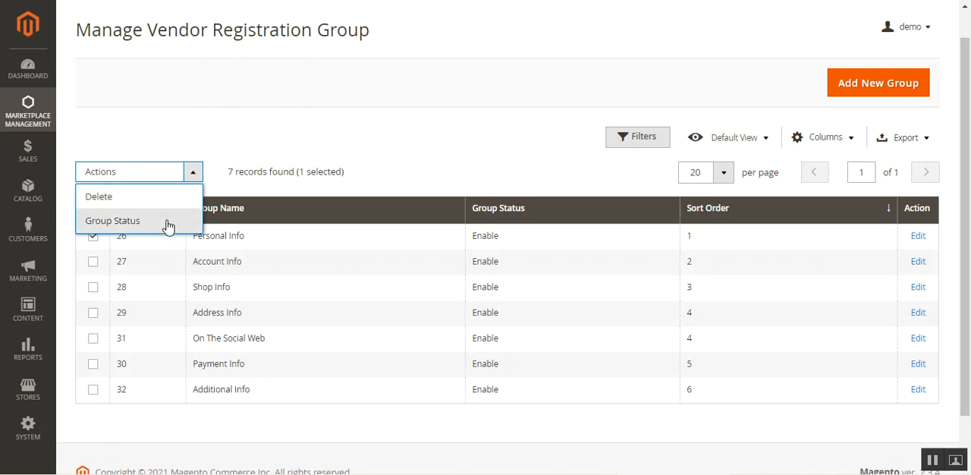
click(165, 220)
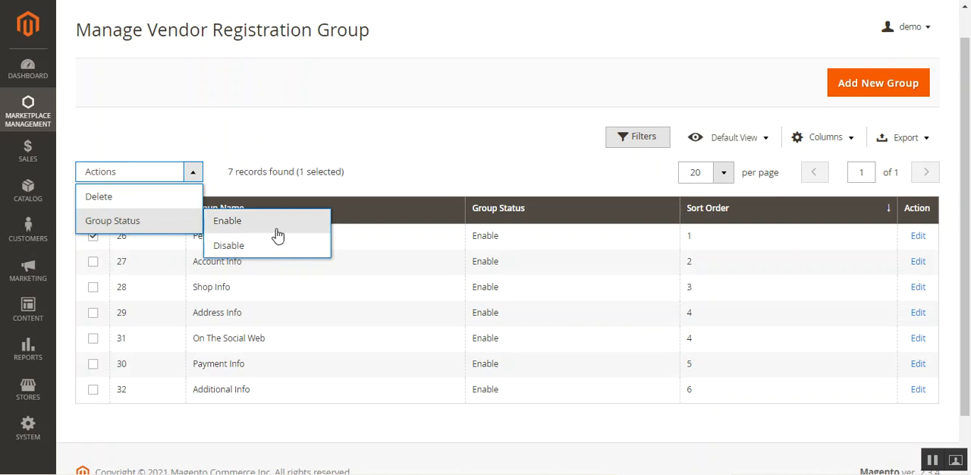
click(416, 138)
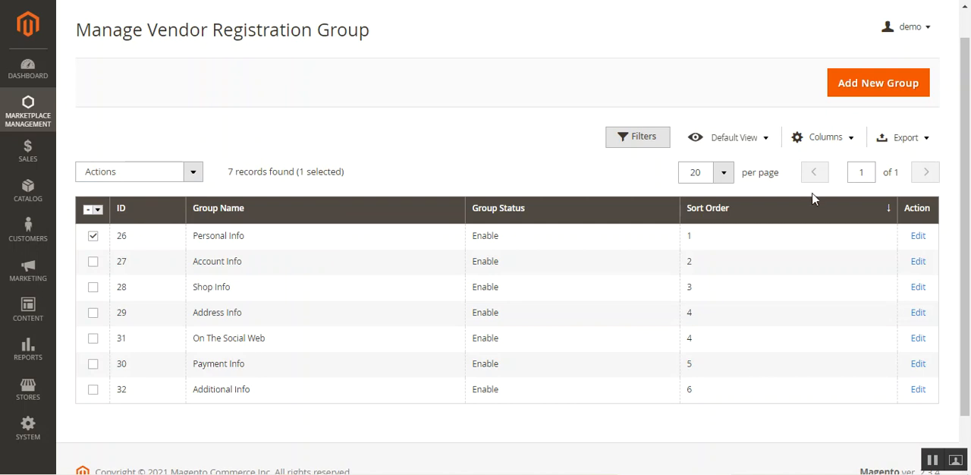
Step: Add and save a vendor registration group named "Test Step" with sort order 1 and status Enabled
click(875, 91)
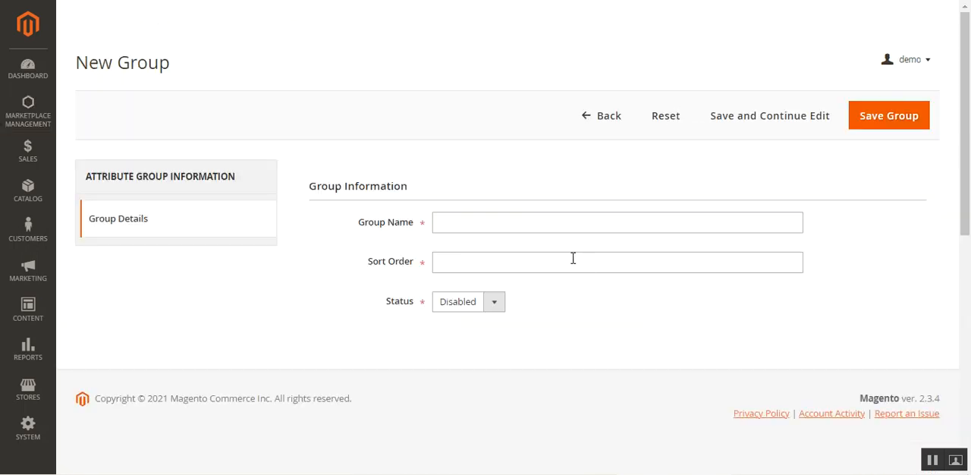
click(503, 222)
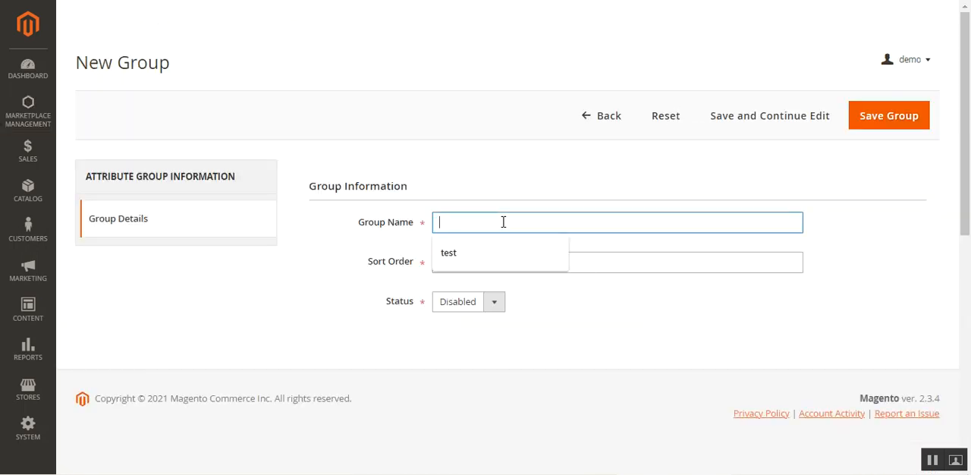
text(Test Step)
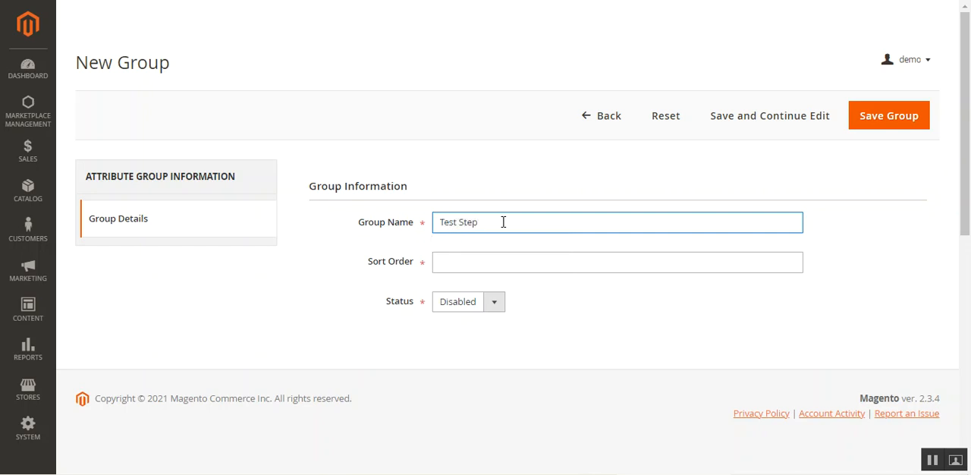
click(466, 264)
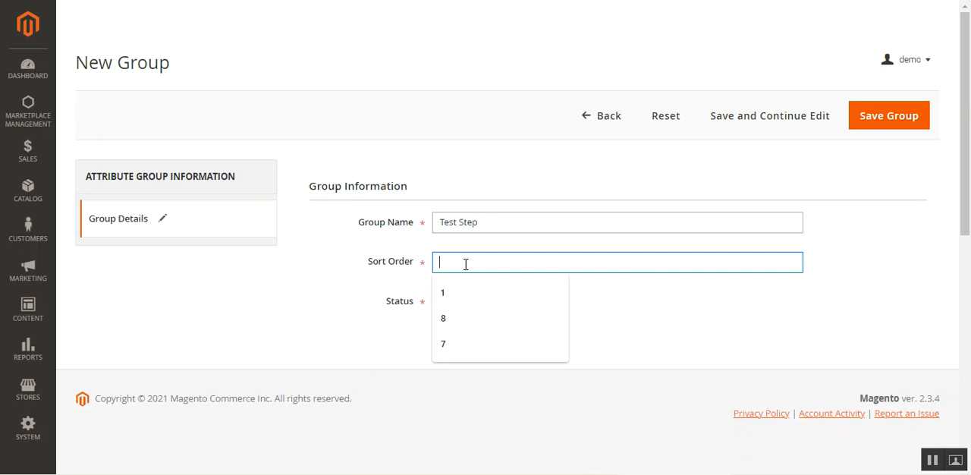
text(1)
click(464, 304)
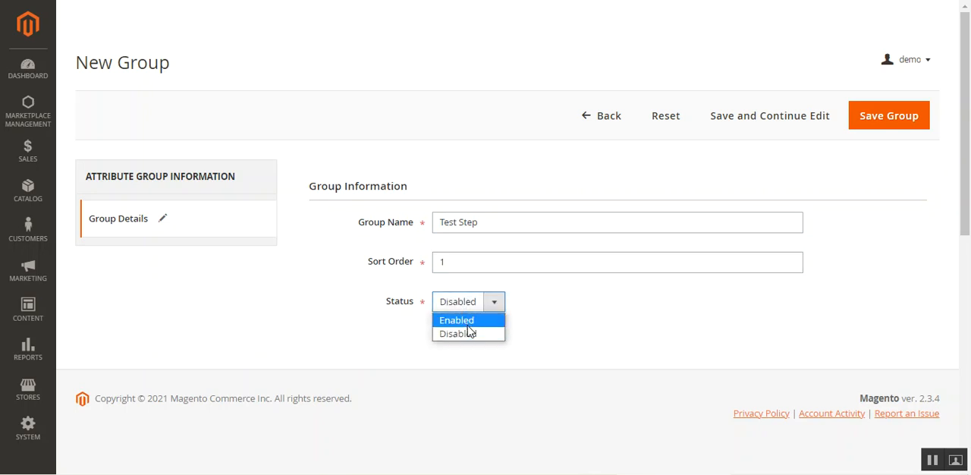
click(469, 326)
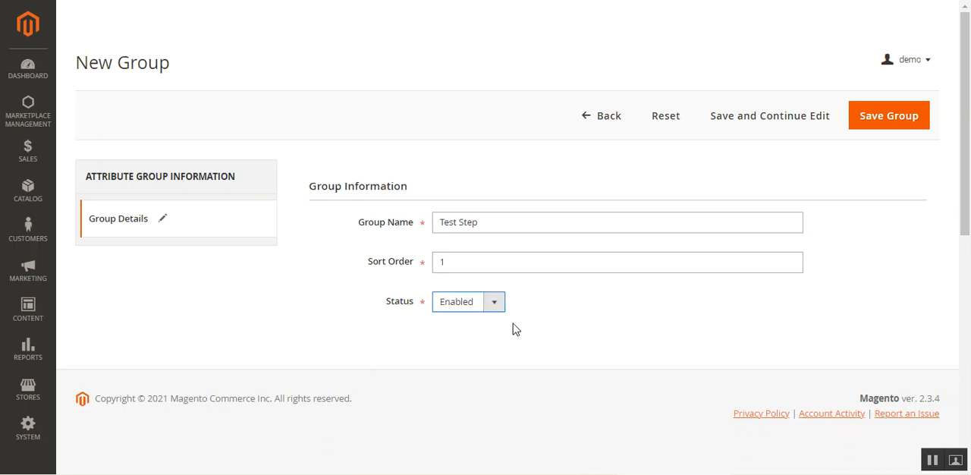
click(889, 122)
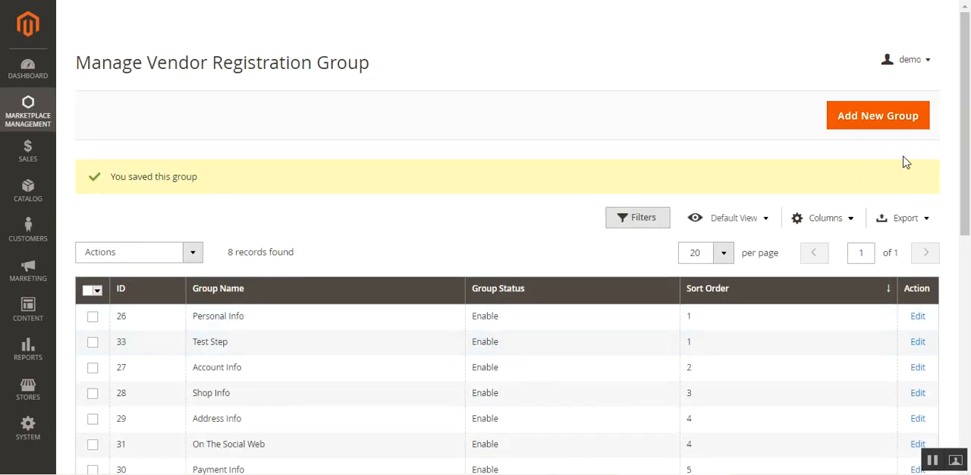
Step: Look over the registration group list and find the new "Test Step" group
scroll(969, 175, down, 1)
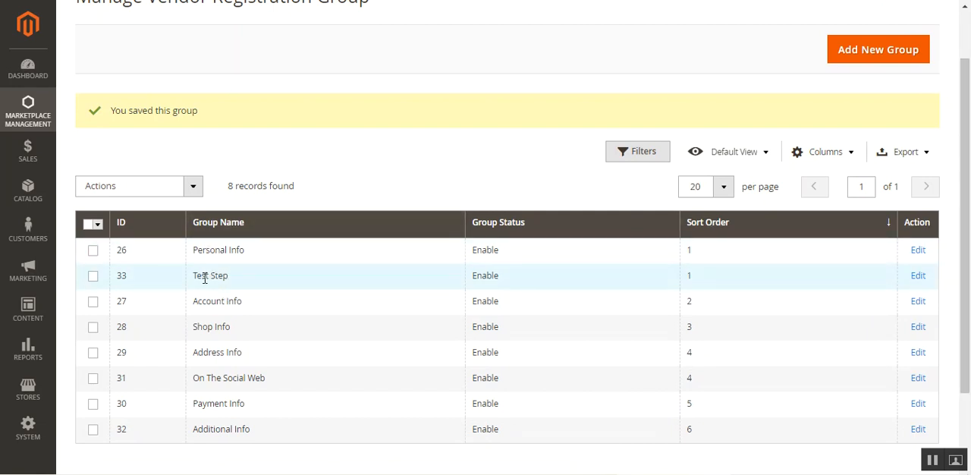
drag(201, 278, 225, 275)
click(231, 265)
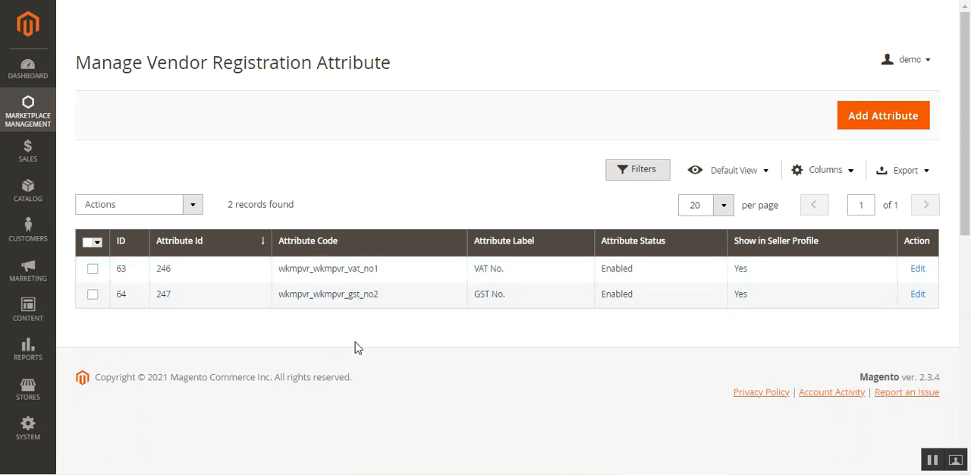
Step: In Manage Vendor Registration Attribute, review the bulk options for seller profile display, attribute status and group assignment
click(194, 205)
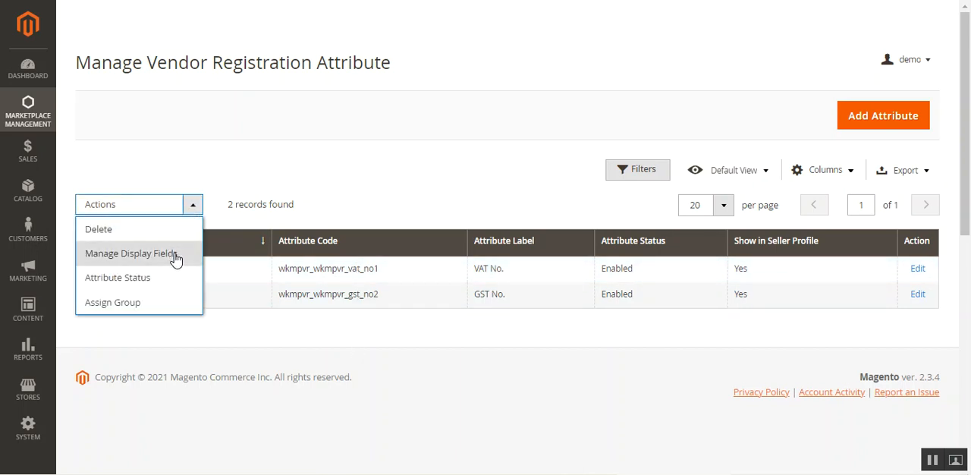
click(175, 258)
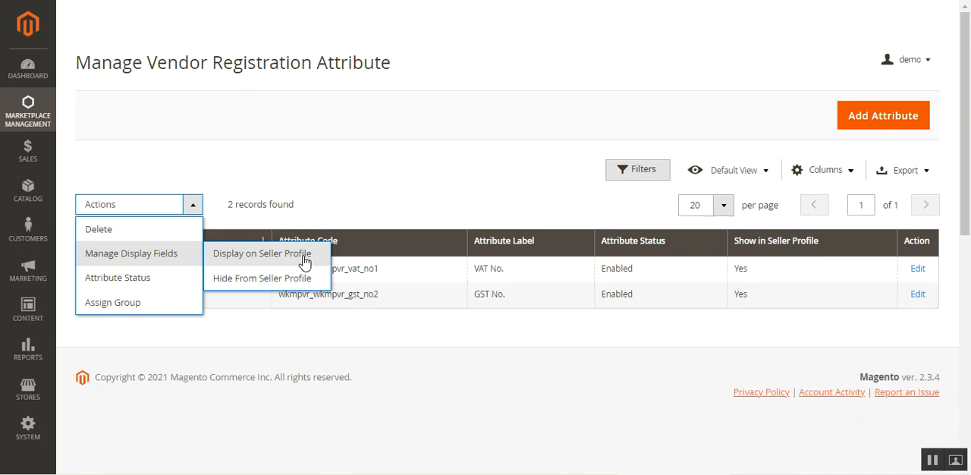
click(158, 284)
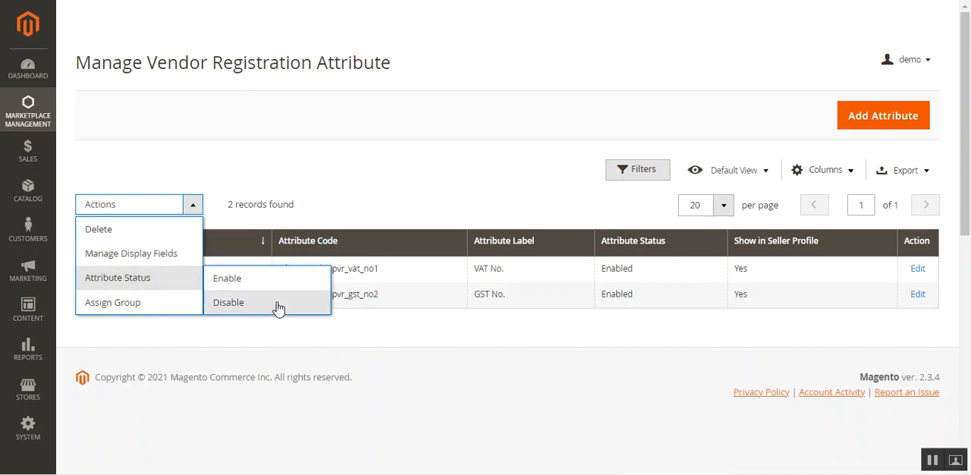
click(134, 307)
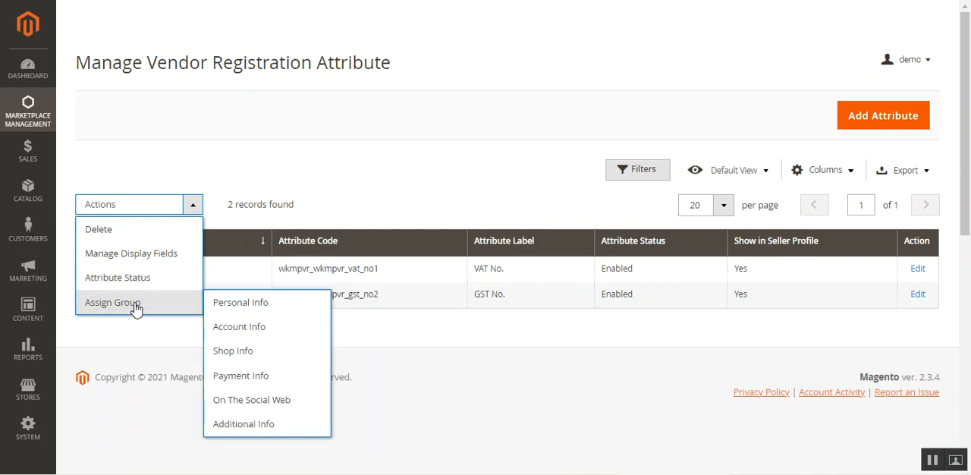
click(405, 336)
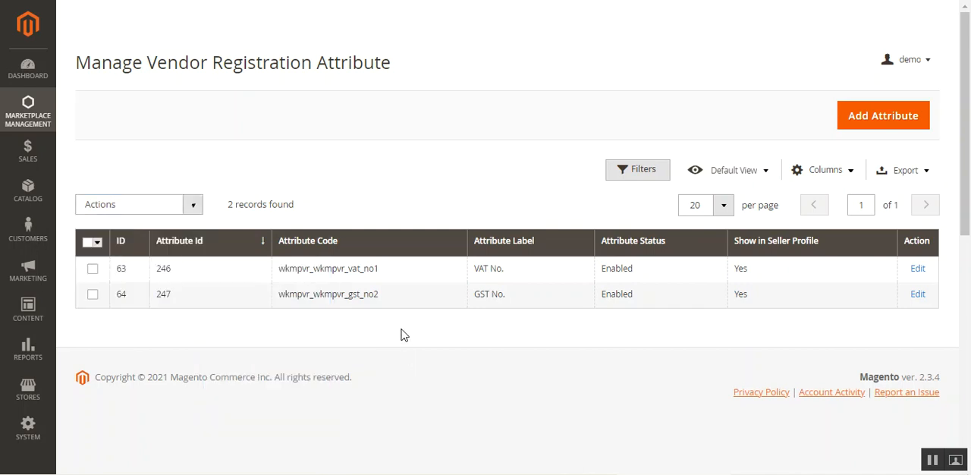
Step: Assign the VAT No. and GST No. attributes together to the Personal Info group and confirm
click(94, 296)
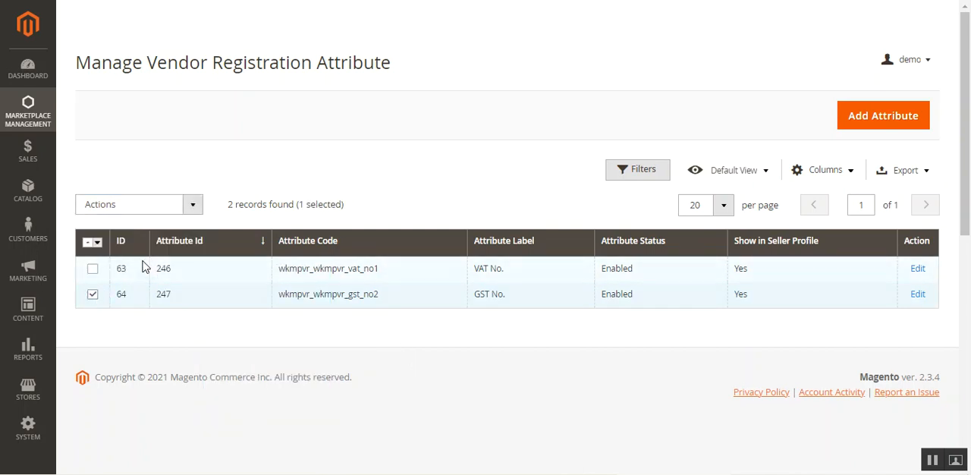
click(92, 269)
click(199, 213)
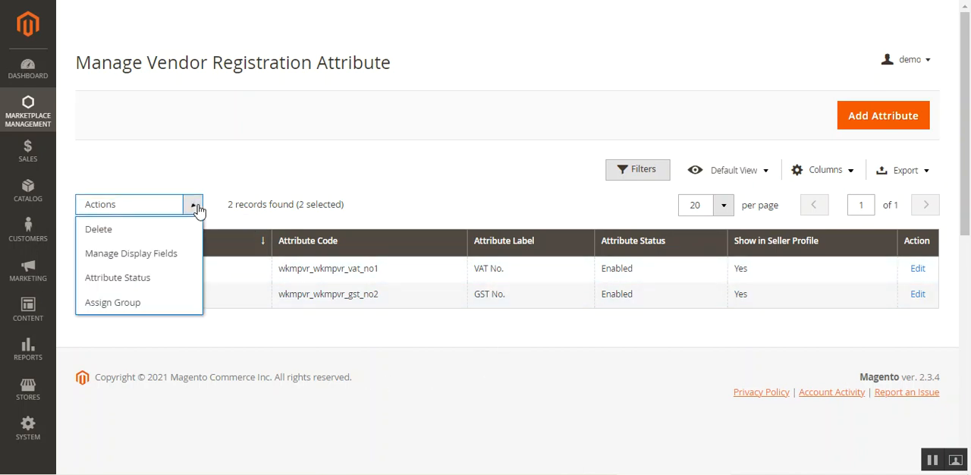
click(156, 303)
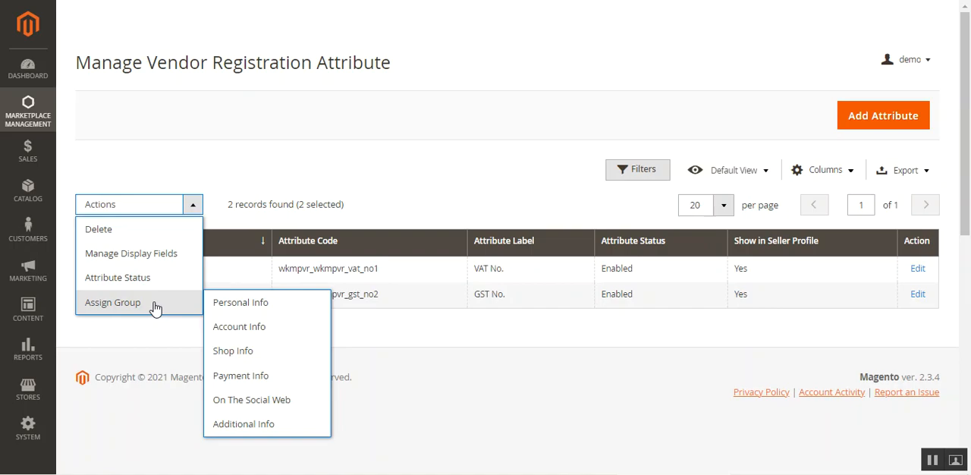
click(268, 303)
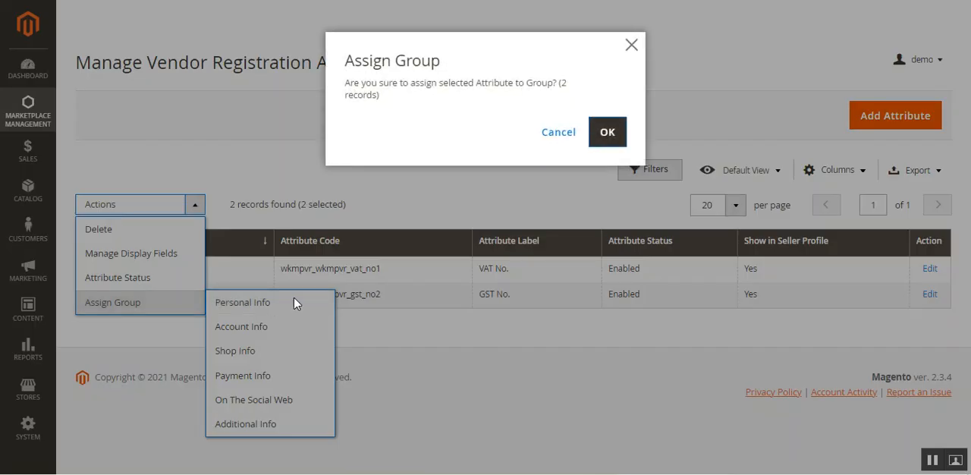
click(599, 136)
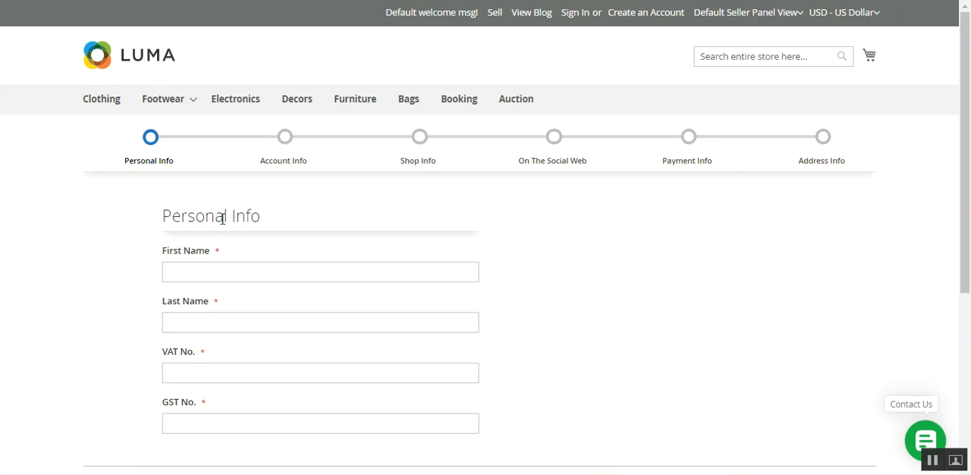
Step: Check the Personal Info step of the storefront registration form for the VAT No. and GST No. fields
drag(172, 217, 282, 220)
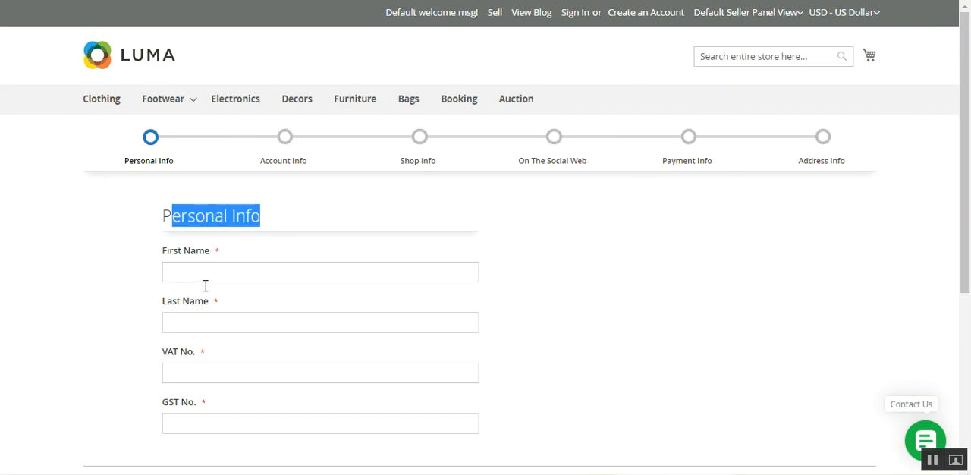
click(237, 321)
scroll(945, 279, down, 1)
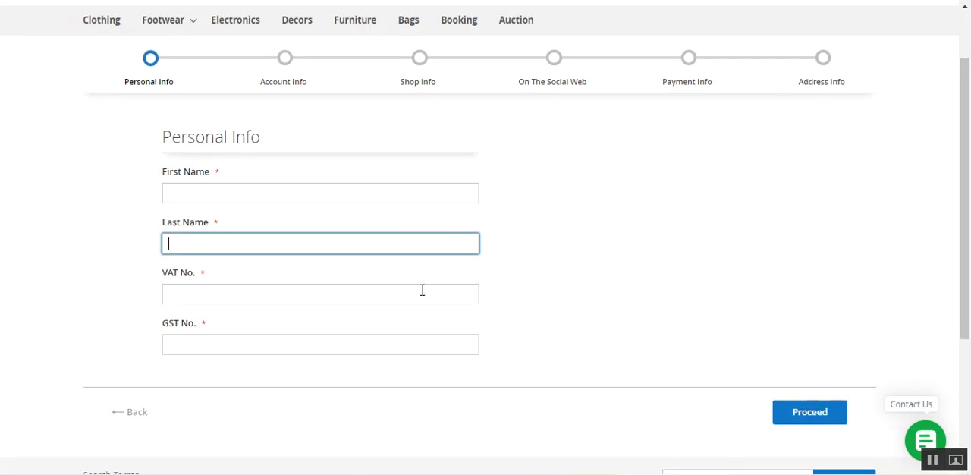
click(285, 290)
click(268, 339)
click(521, 348)
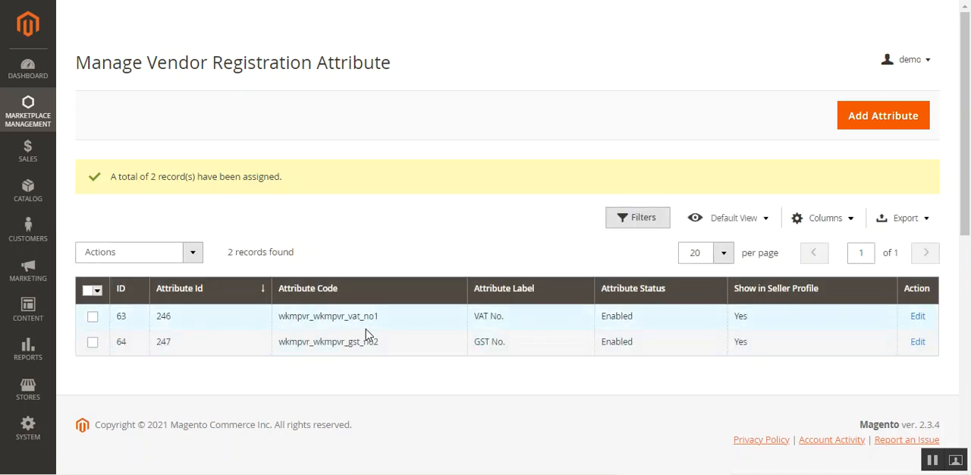
Step: Start a new vendor registration attribute with default label "Test Attribute" and attribute code "test"
click(878, 123)
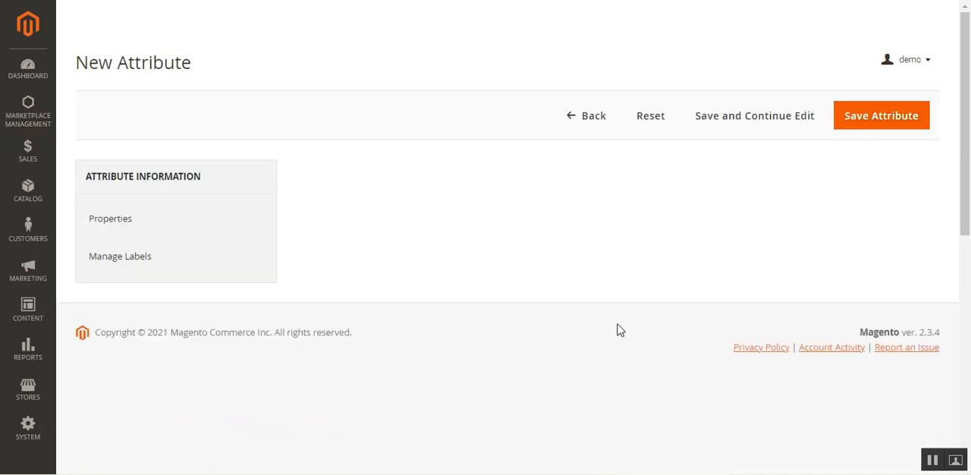
click(525, 226)
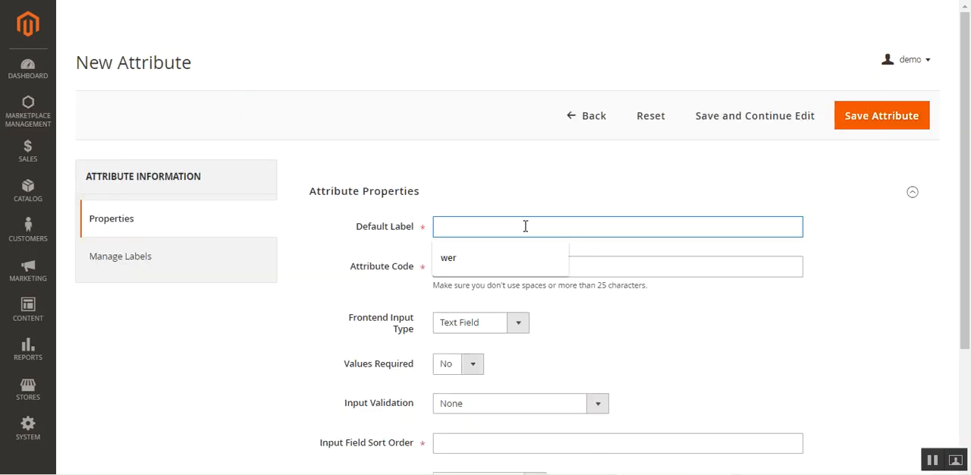
text(Test Attribute)
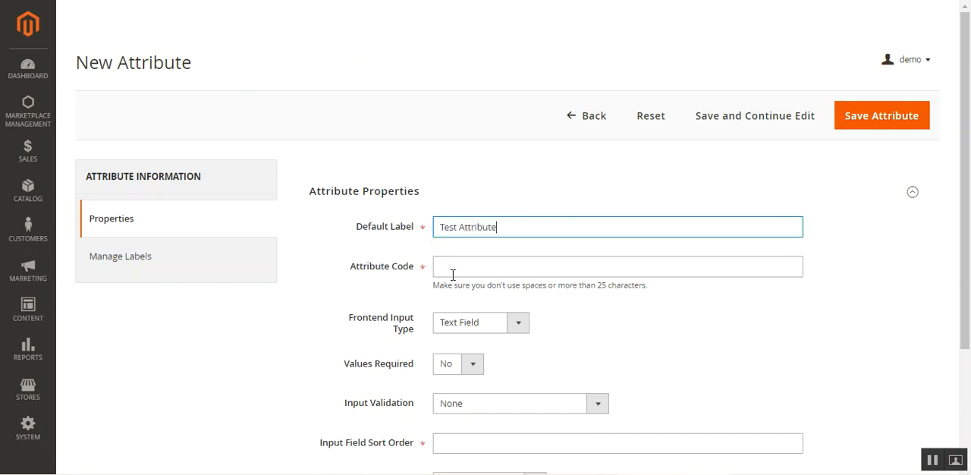
click(453, 274)
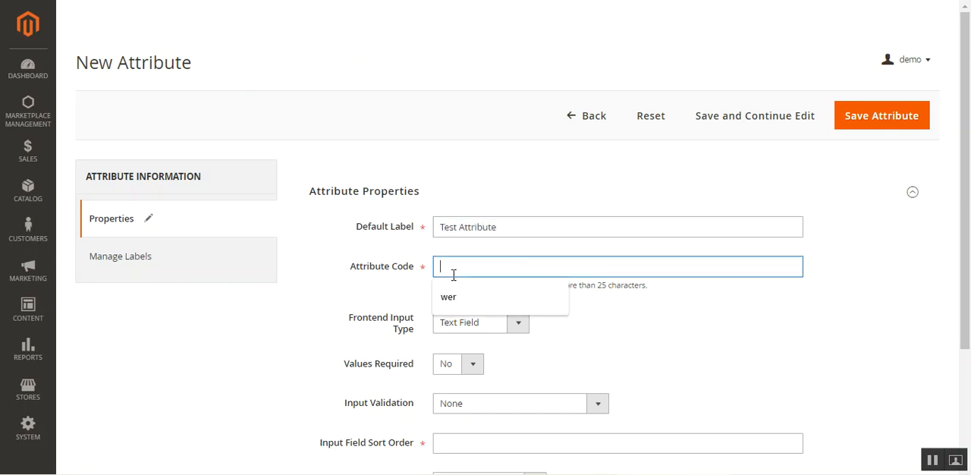
text(te)
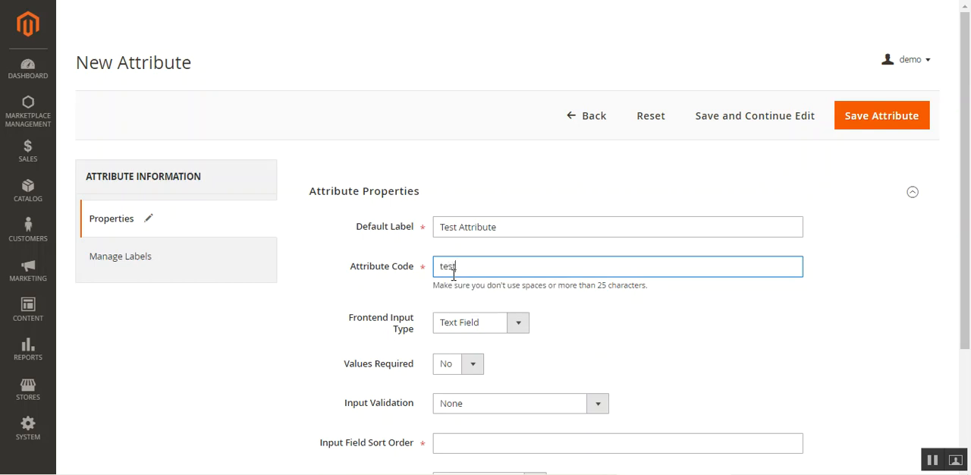
text(st)
Step: Set the attribute's frontend input type to Dropdown, make its values required, and give it input field sort order 1
click(519, 325)
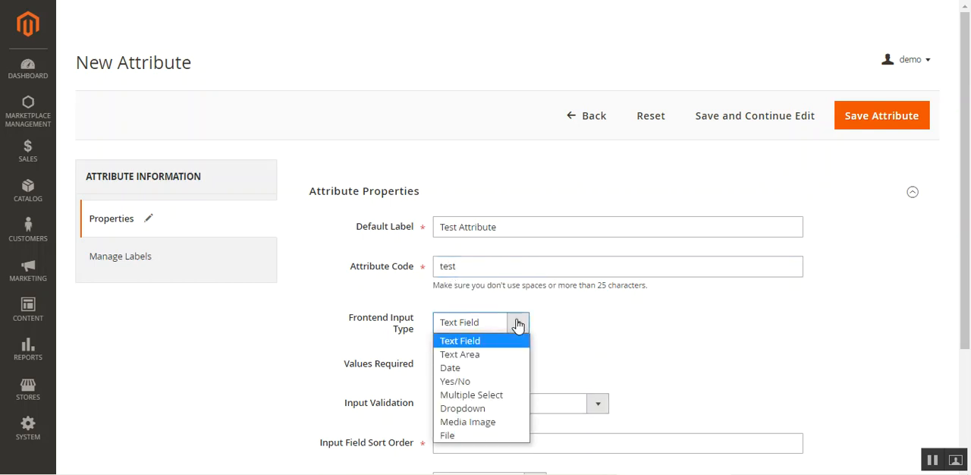
click(491, 413)
scroll(490, 390, down, 3)
click(475, 151)
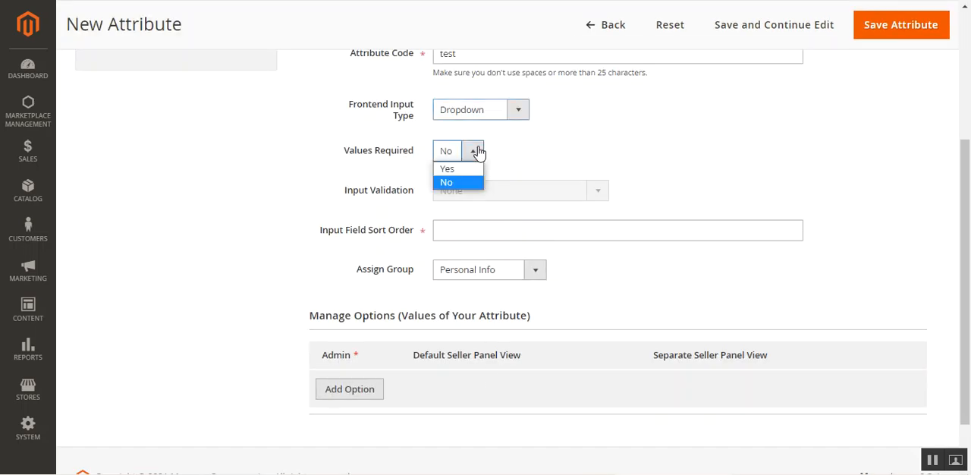
click(466, 170)
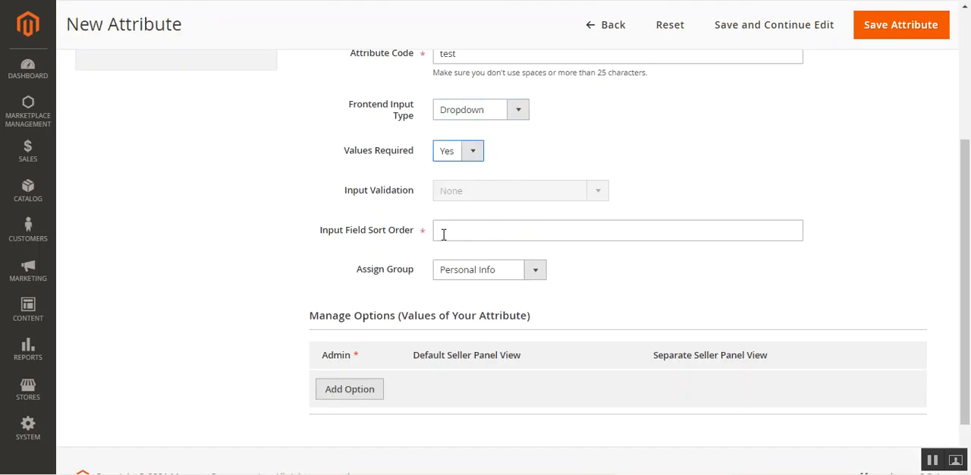
click(488, 235)
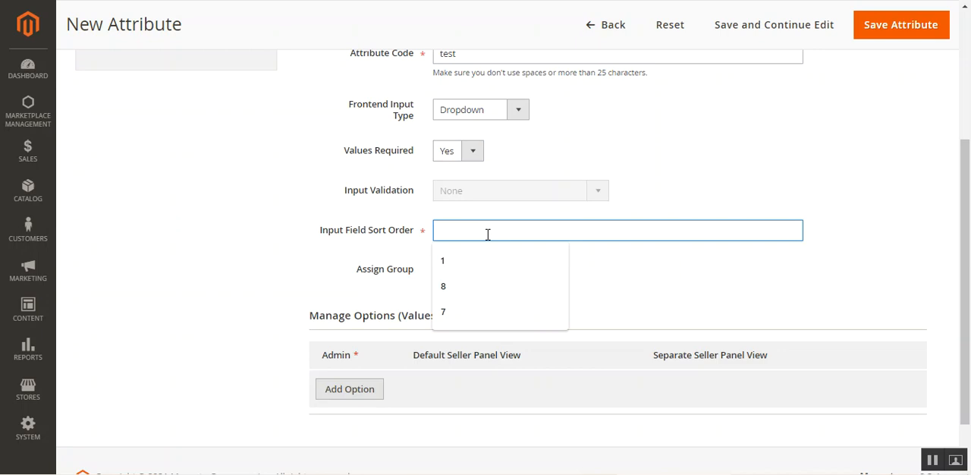
text(1)
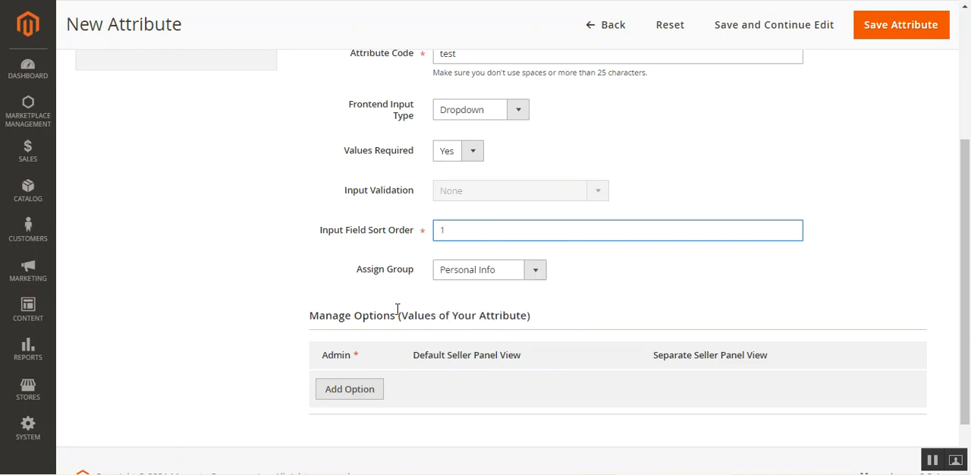
Step: Add the admin option values "Male" and "Female" to the dropdown attribute and save the attribute
click(362, 391)
scroll(395, 328, down, 2)
click(399, 288)
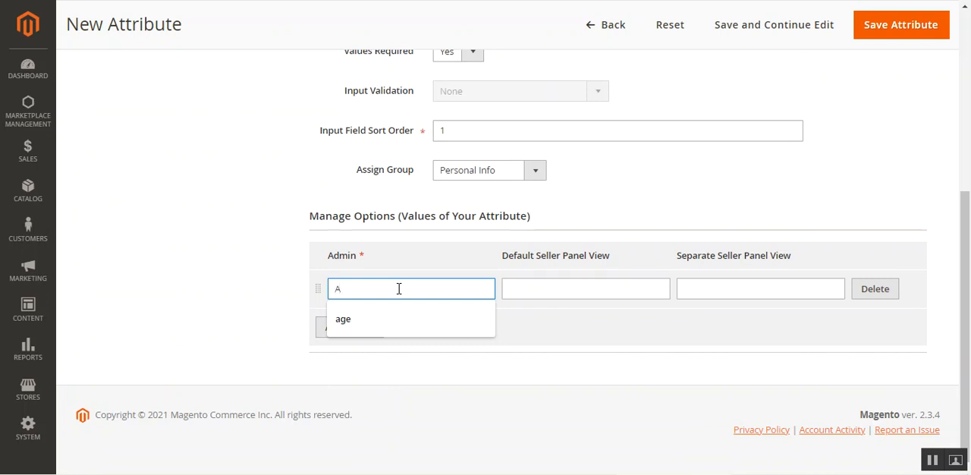
key(BackSpace)
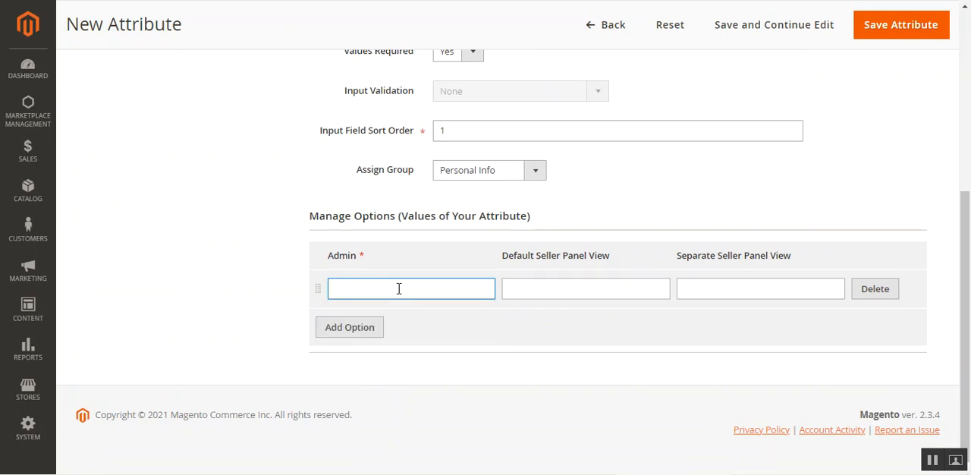
text(Male)
click(372, 329)
click(371, 325)
text(Female)
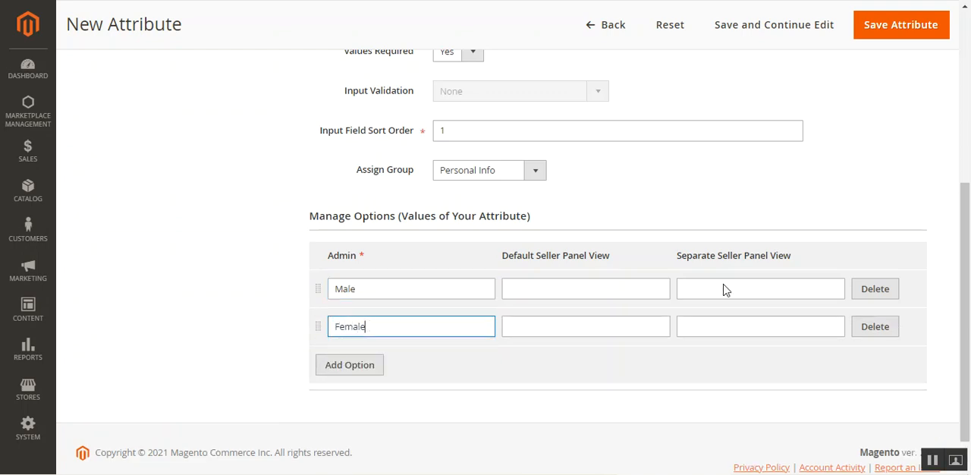
scroll(835, 250, up, 3)
click(886, 27)
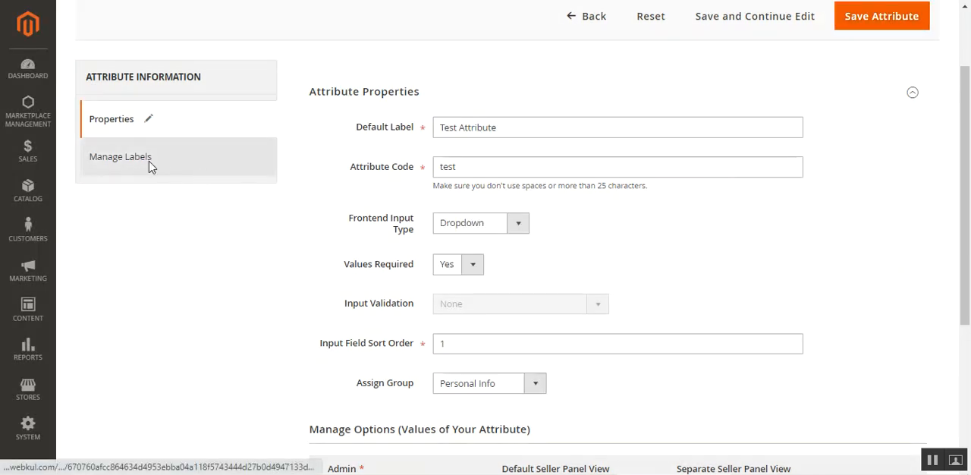
click(150, 162)
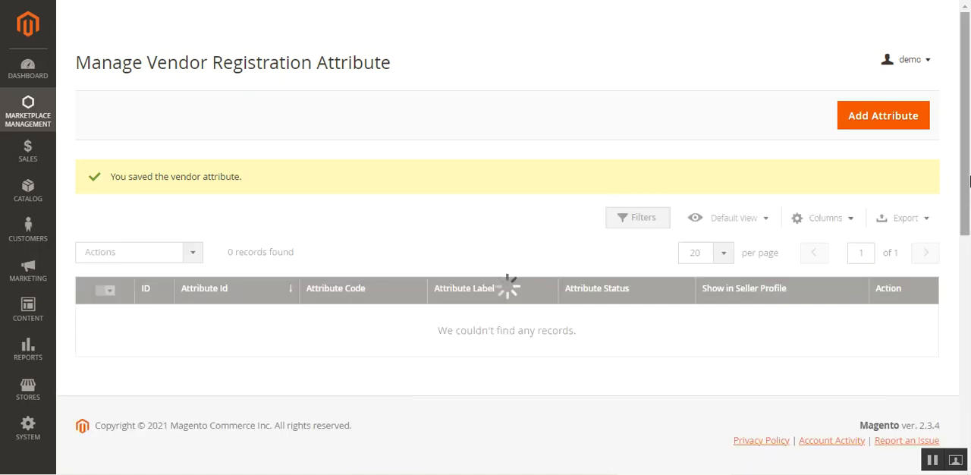
Step: Assign Test Attribute to the Personal Info group from the attribute list and confirm
scroll(631, 313, down, 2)
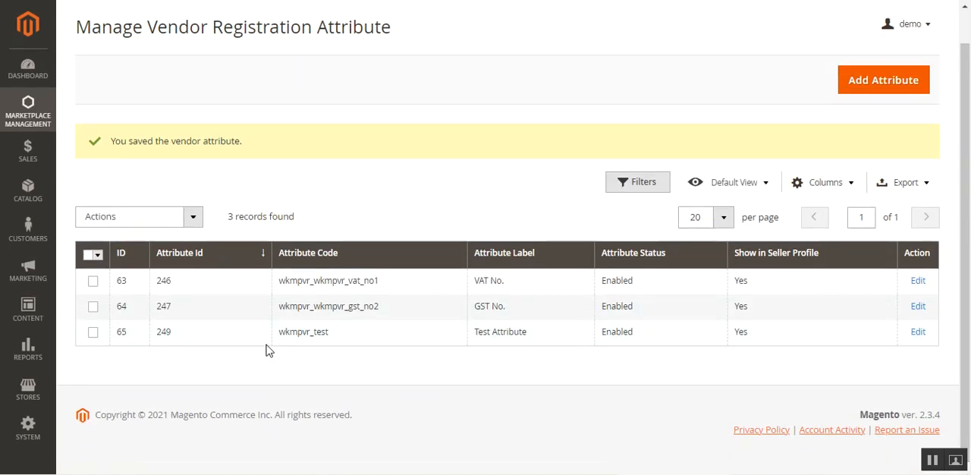
click(94, 334)
click(191, 223)
click(161, 326)
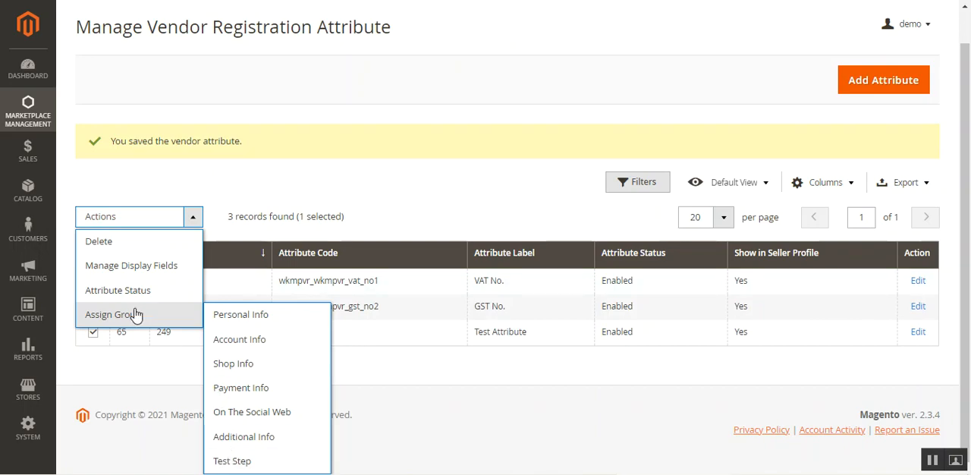
click(262, 315)
click(599, 121)
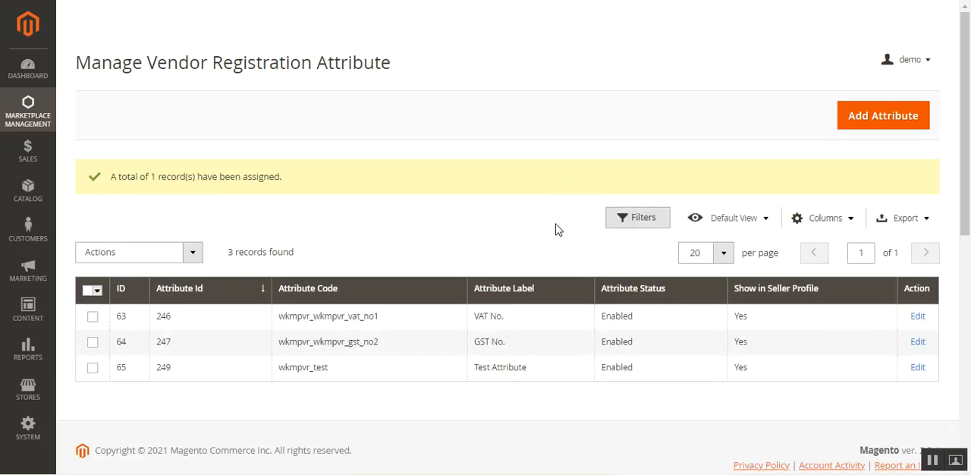
Step: Review the group assignment options, and reload the storefront registration form to check Personal Info for Test Attribute
click(188, 255)
click(175, 352)
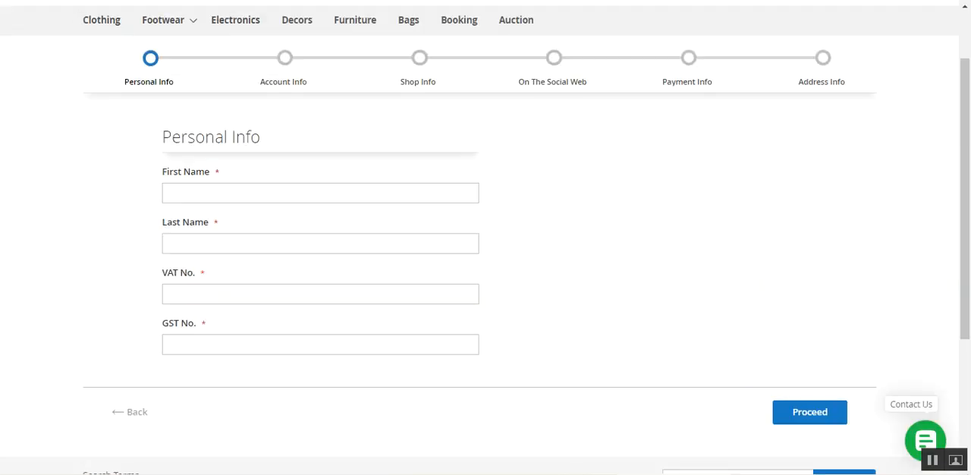
key(F5)
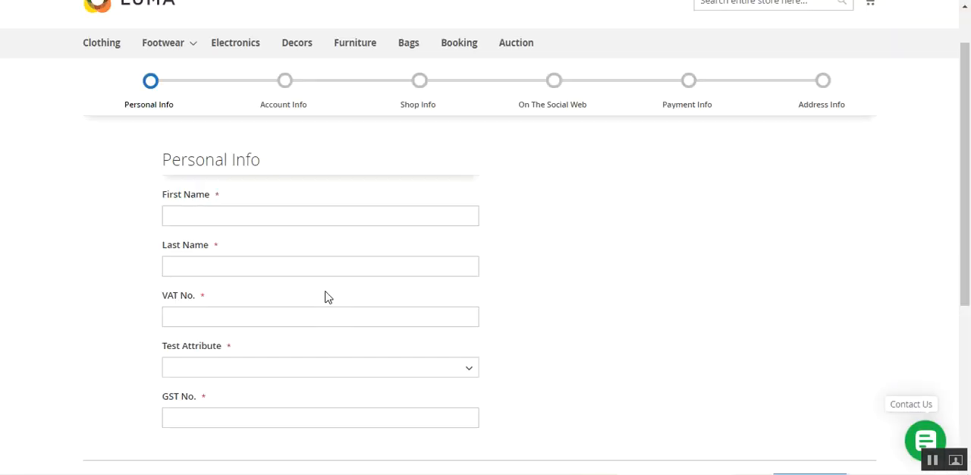
Step: Check the option values offered by Test Attribute in the storefront form's Personal Info step
click(229, 367)
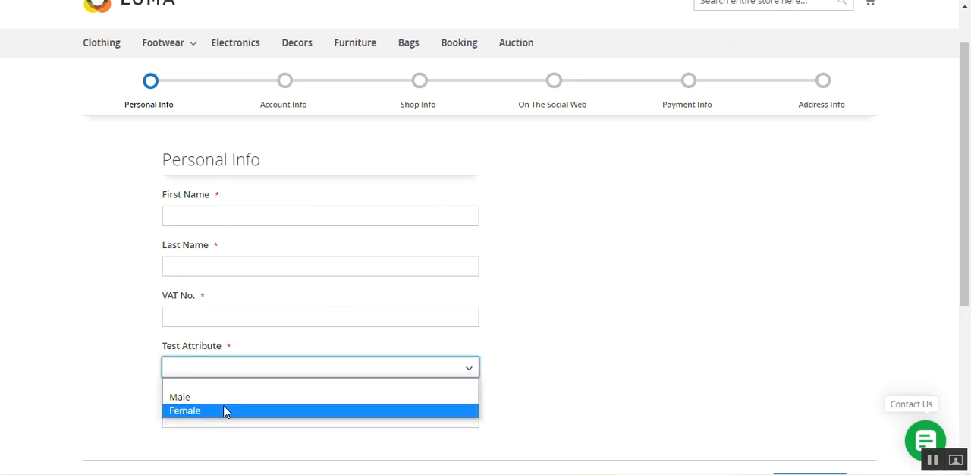
click(568, 359)
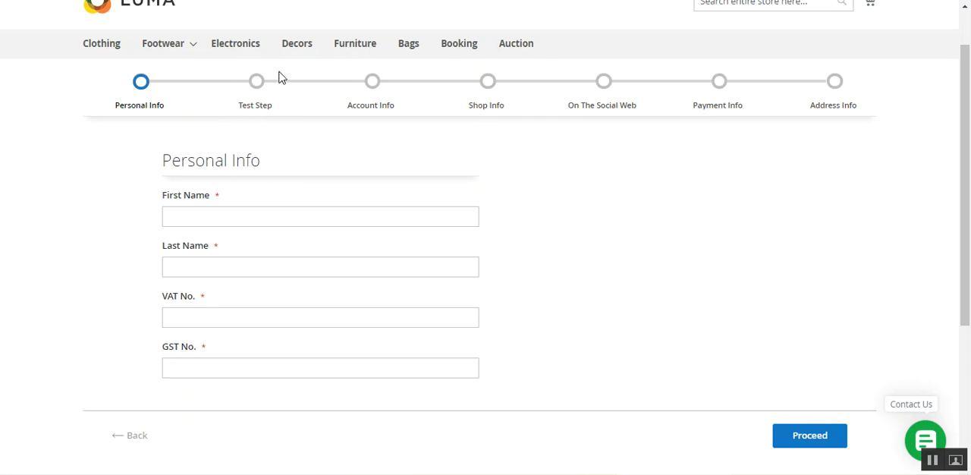
Step: Complete Personal Info with "test" as first and last name plus the VAT and GST numbers, and proceed to Test Step
click(232, 208)
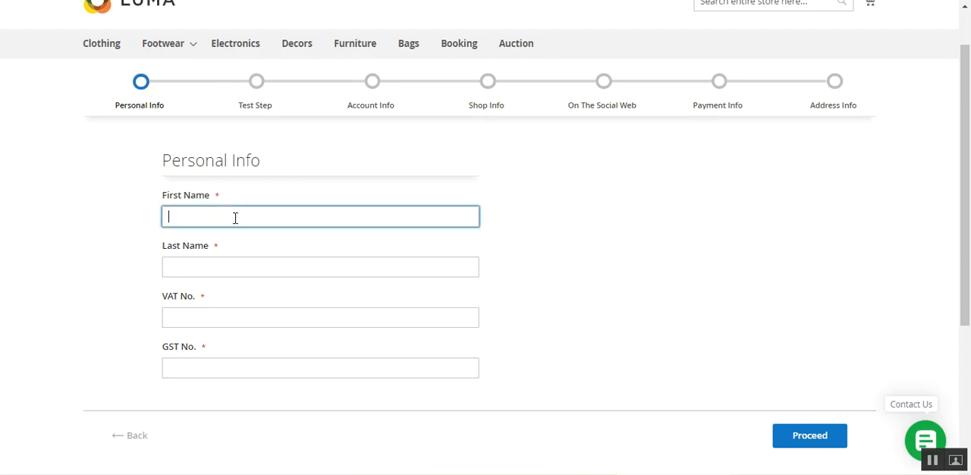
text(test)
key(Tab)
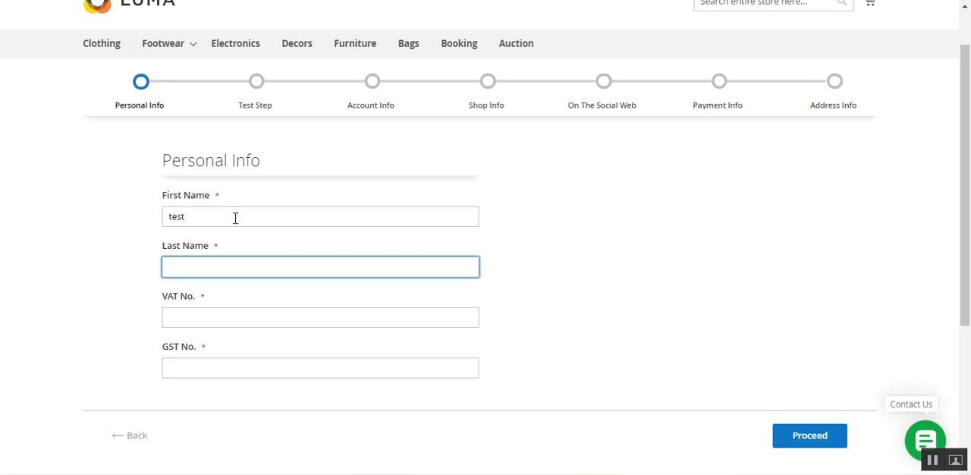
text(test)
key(Tab)
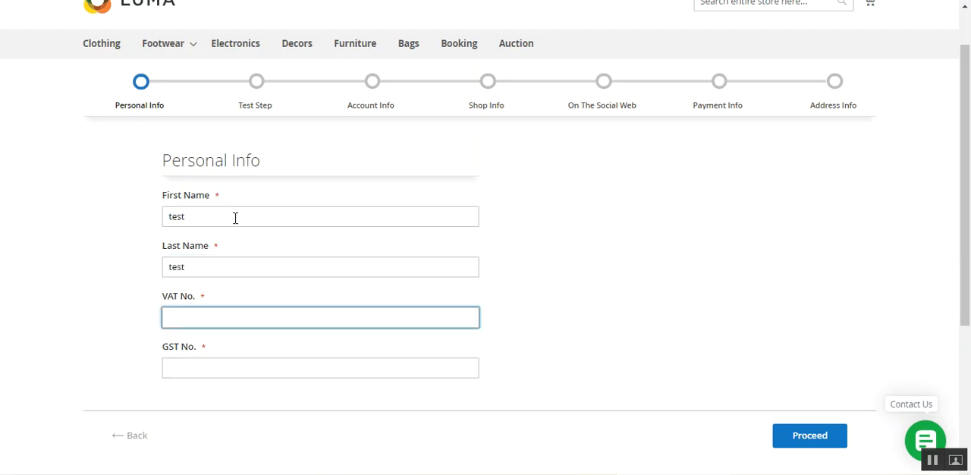
key(Tab)
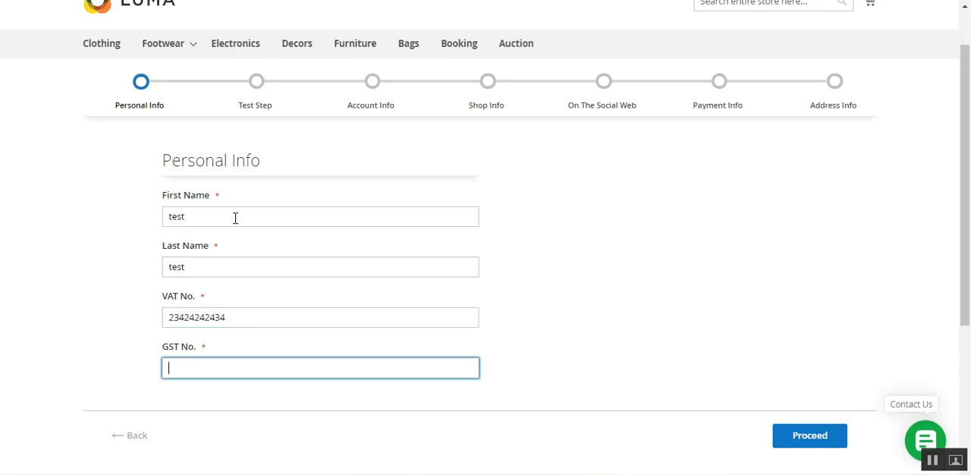
click(804, 437)
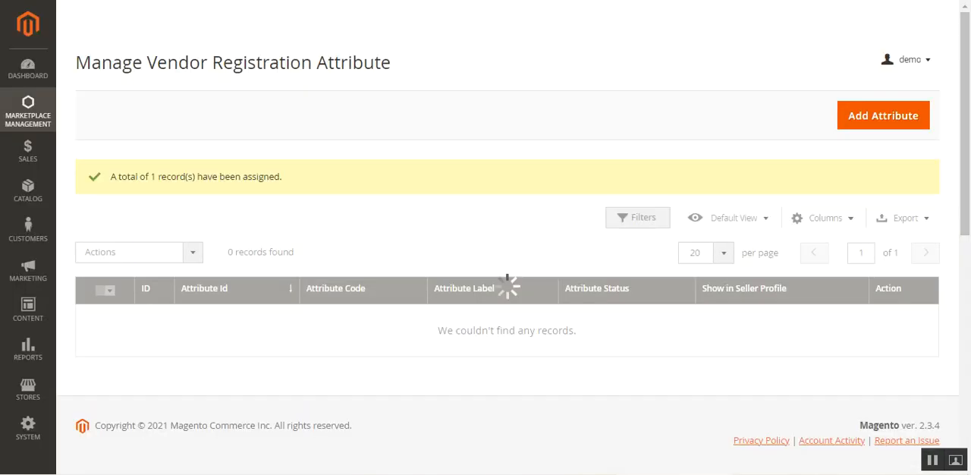
Step: Assign the VAT No. and GST No. attributes to the Test Step group in the admin and confirm
scroll(232, 347, down, 1)
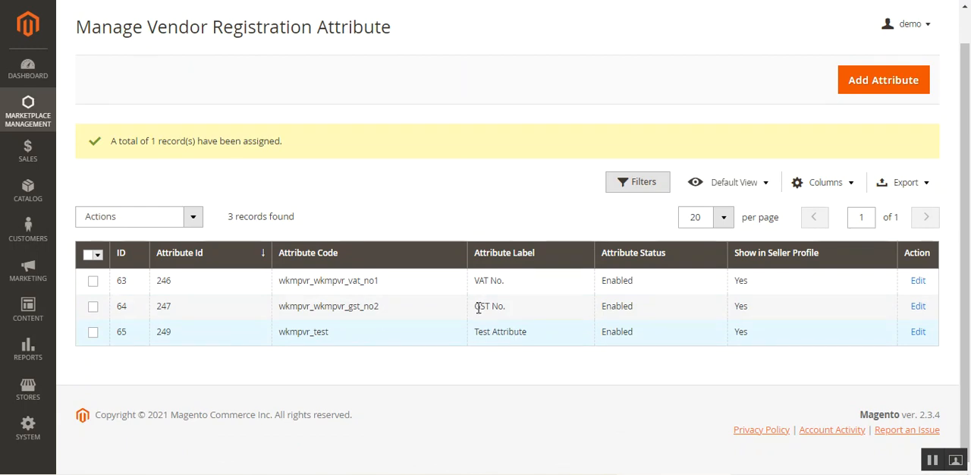
click(92, 306)
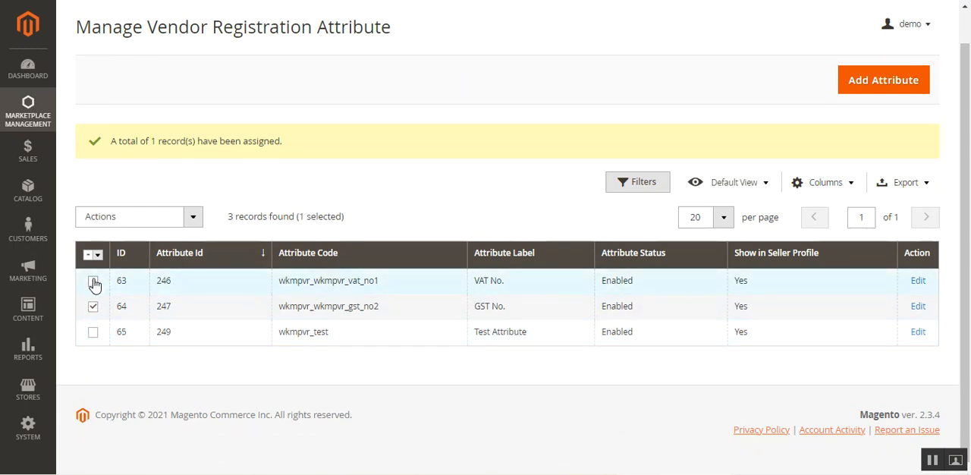
click(92, 281)
click(152, 219)
click(156, 319)
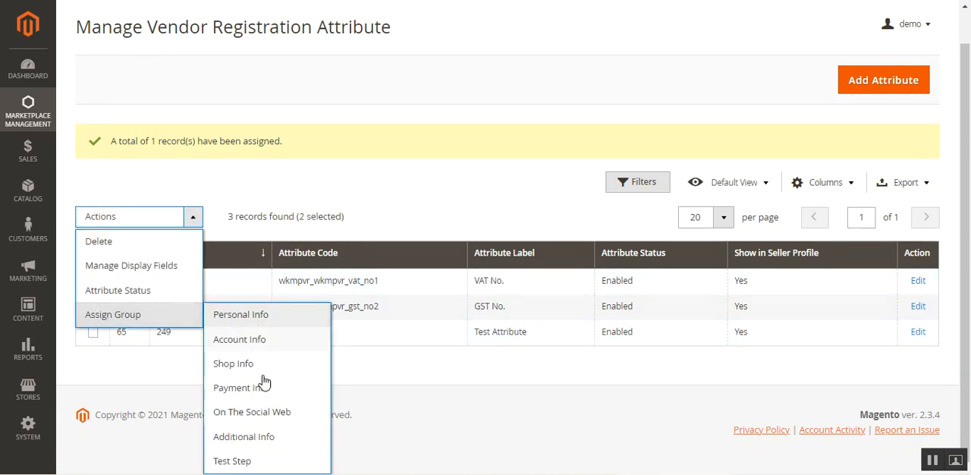
click(246, 463)
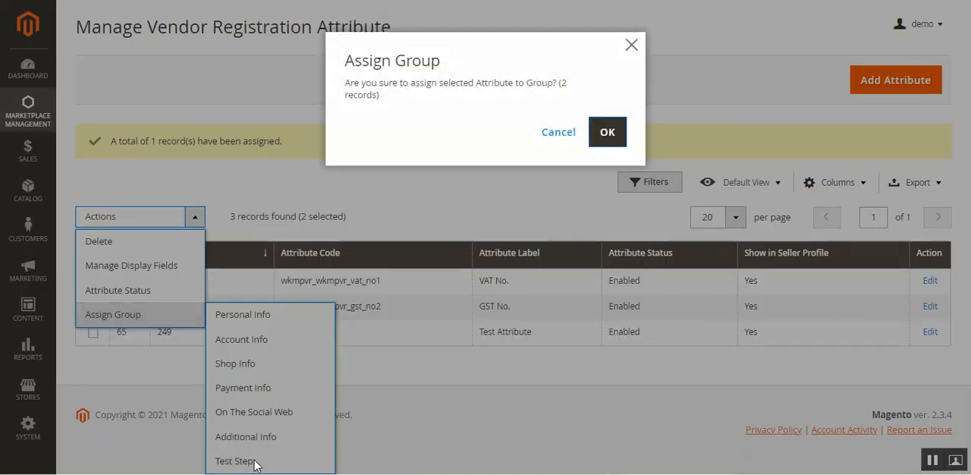
click(593, 143)
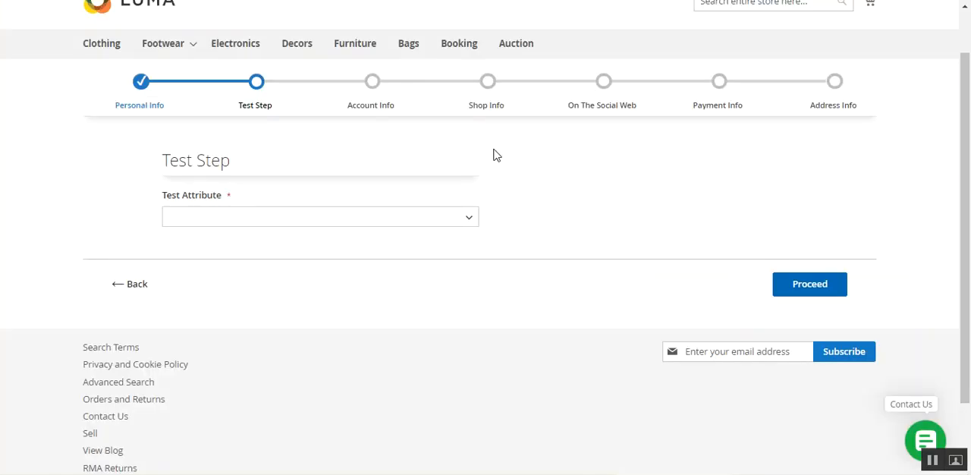
Step: Check the option values offered by Test Attribute in the storefront form's Test Step
click(252, 220)
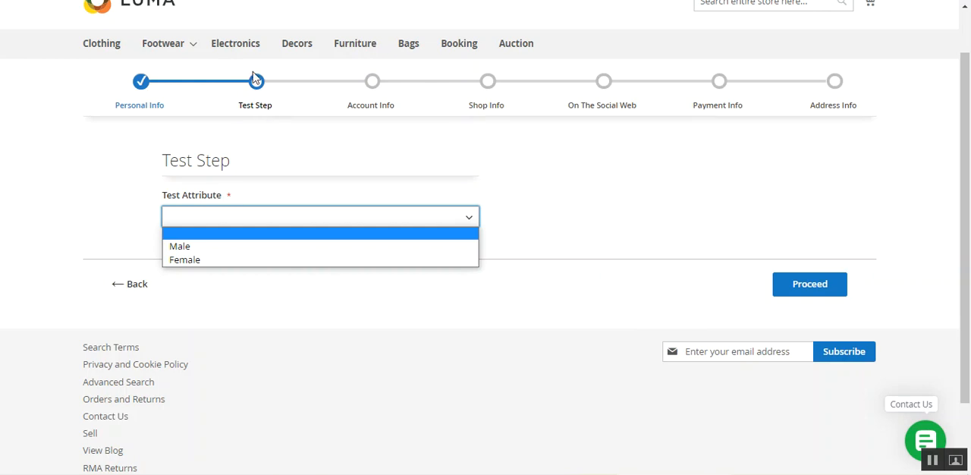
click(247, 332)
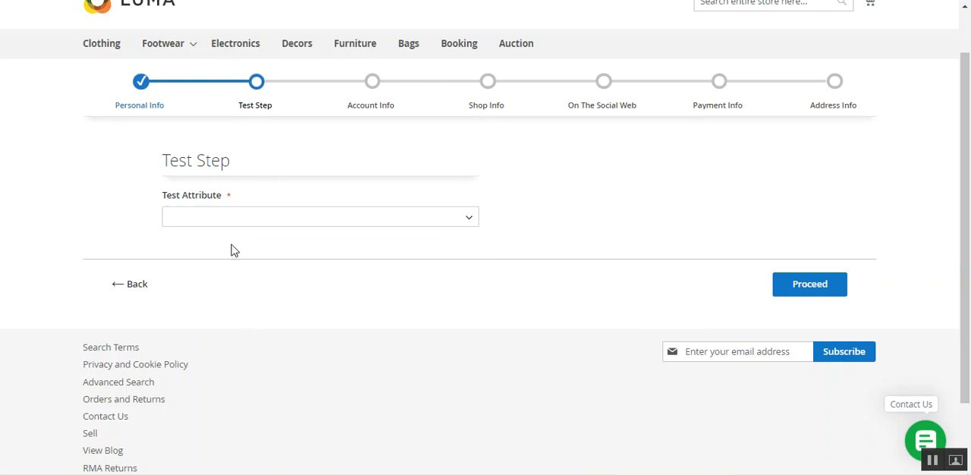
click(243, 225)
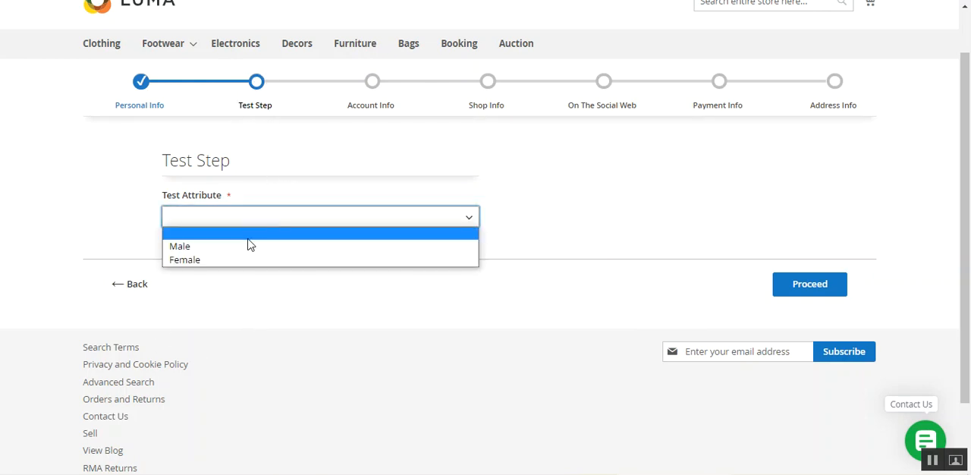
click(364, 314)
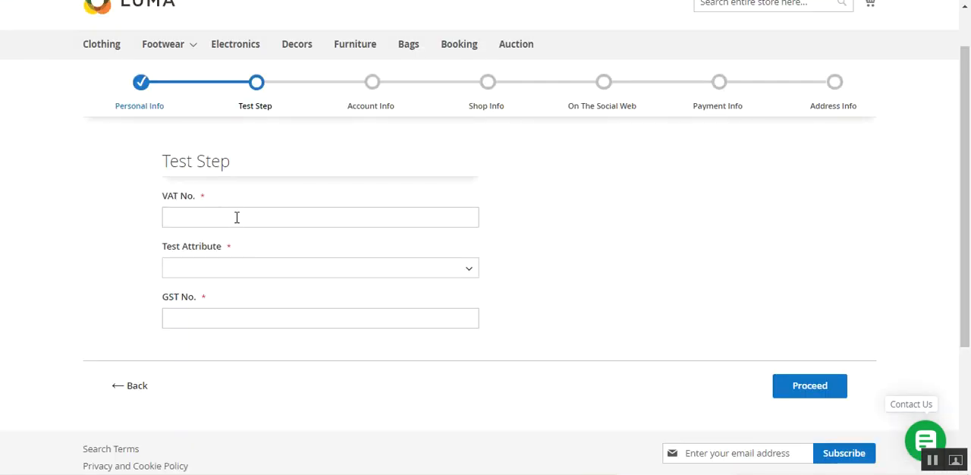
Step: Examine the VAT No. and GST No. fields in the storefront form's Test Step
click(236, 216)
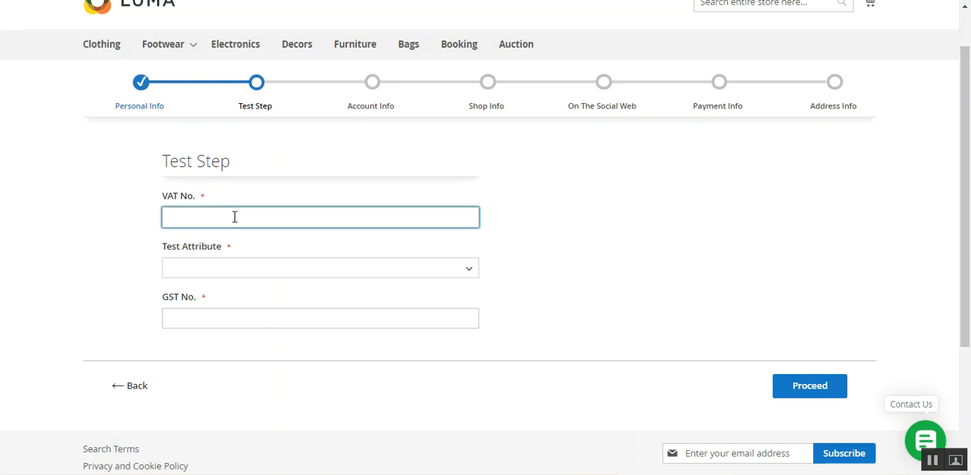
click(555, 212)
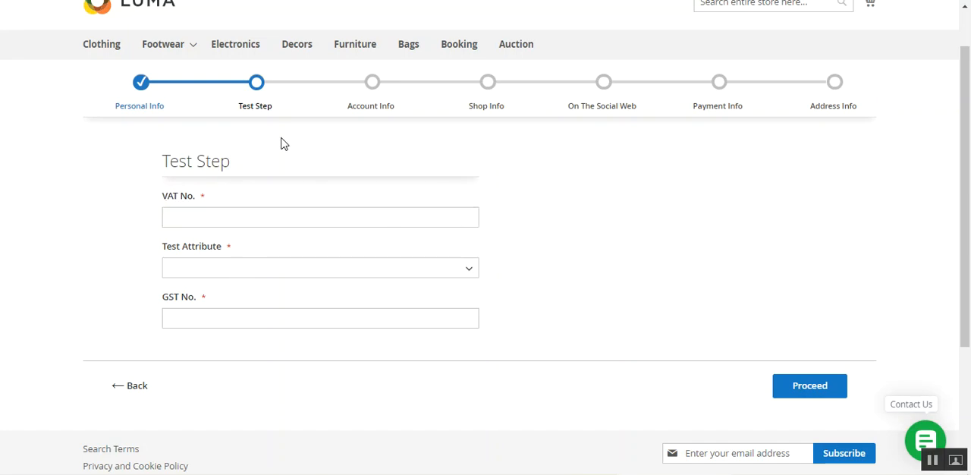
click(224, 218)
click(224, 320)
click(257, 215)
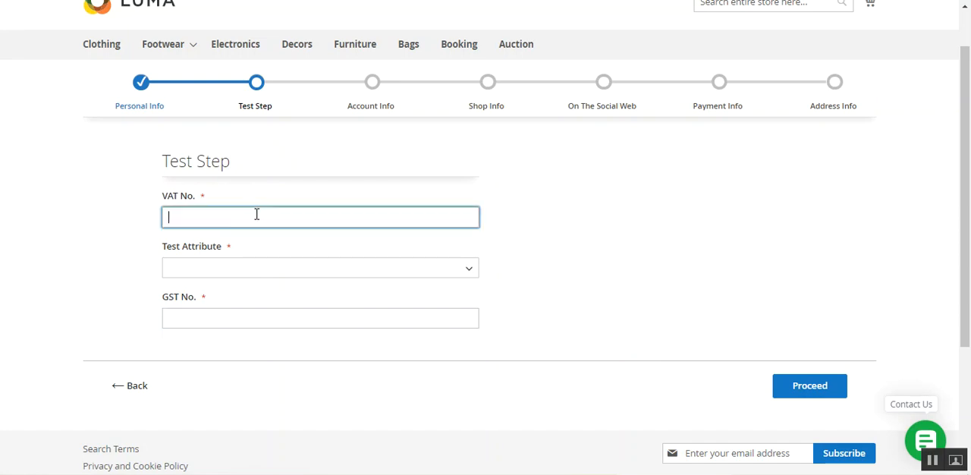
click(473, 358)
Step: Return to the admin's Marketplace Management options and dismiss the saved-password check warning
drag(969, 264, 969, 237)
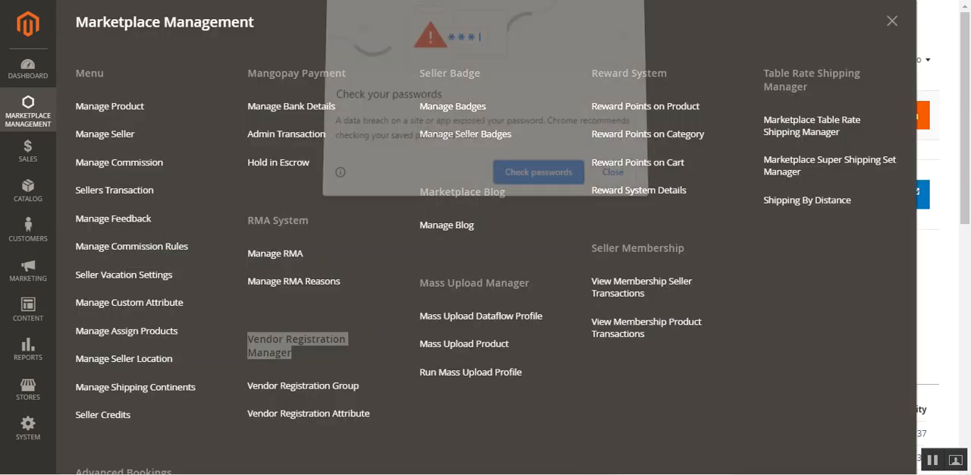
click(615, 175)
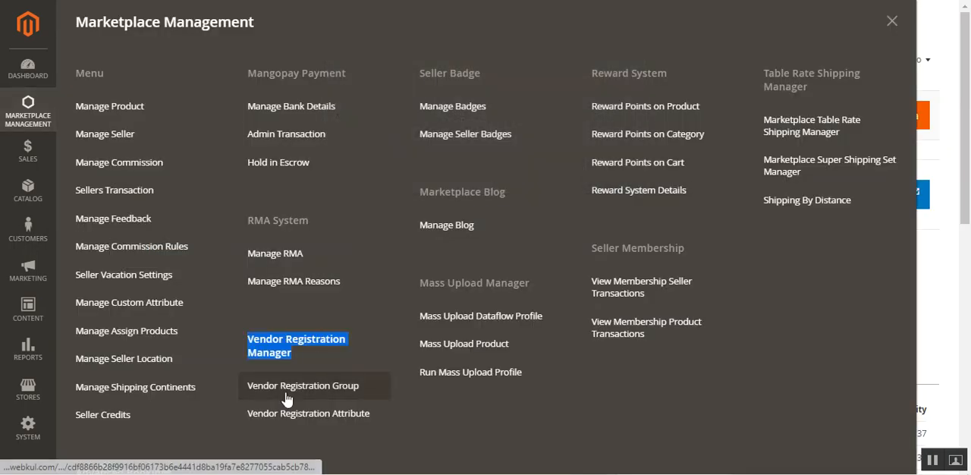